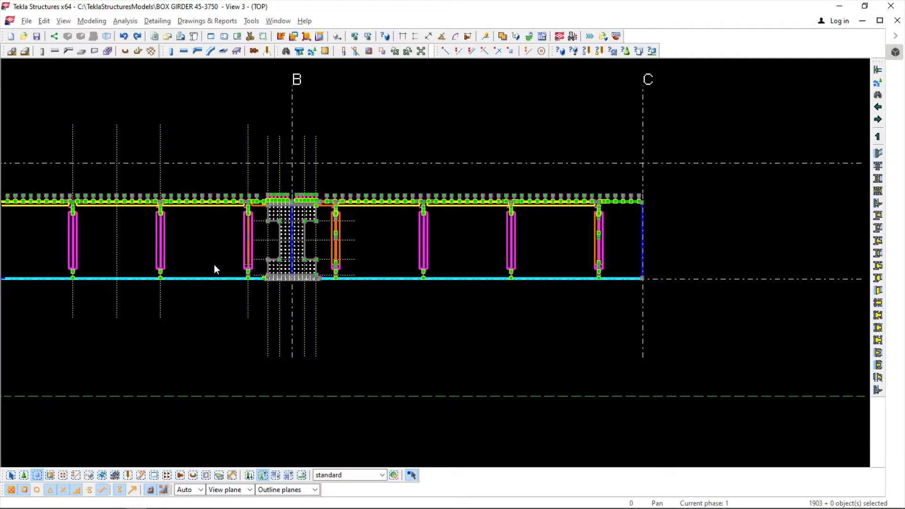
Remove the girder bay between grids A and B from the selection and copy the remaining splice and bay from grid B to grid C
ctrl+drag(214, 260, 189, 337)
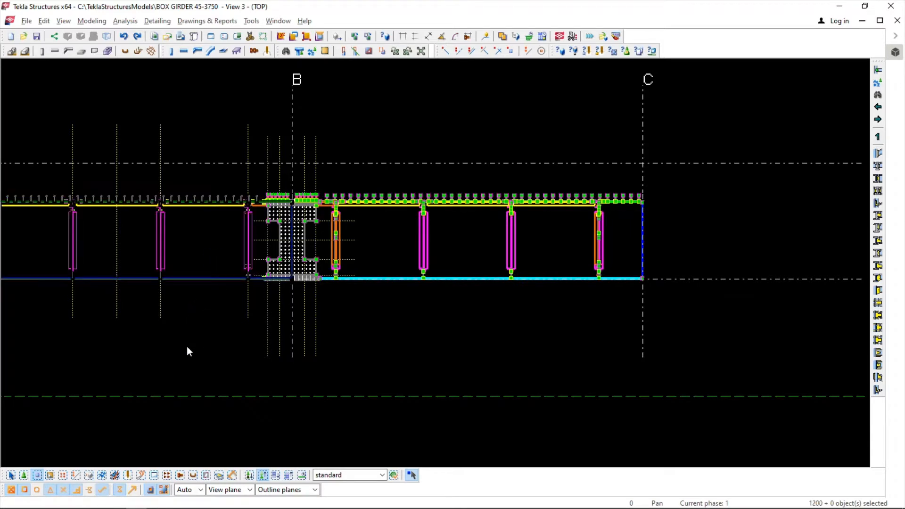
scroll(482, 359, down, 2)
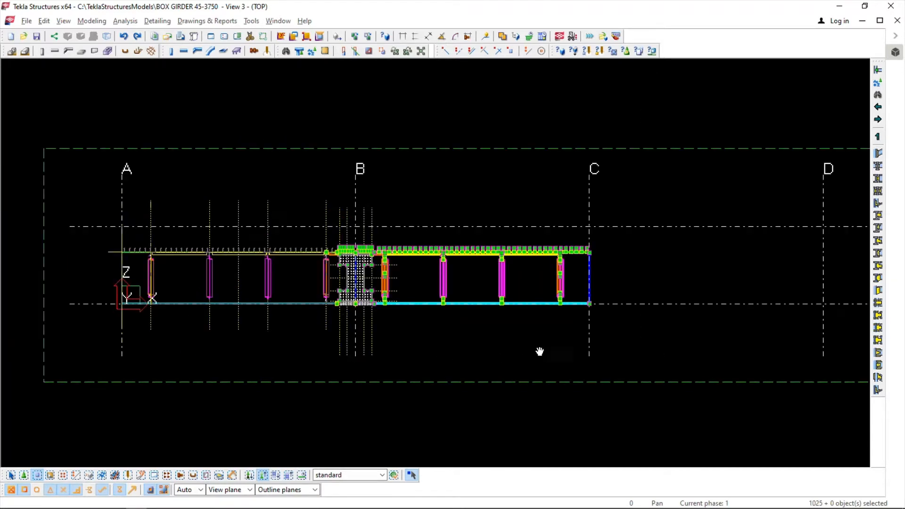
middle_drag(540, 353, 325, 330)
right_click(453, 242)
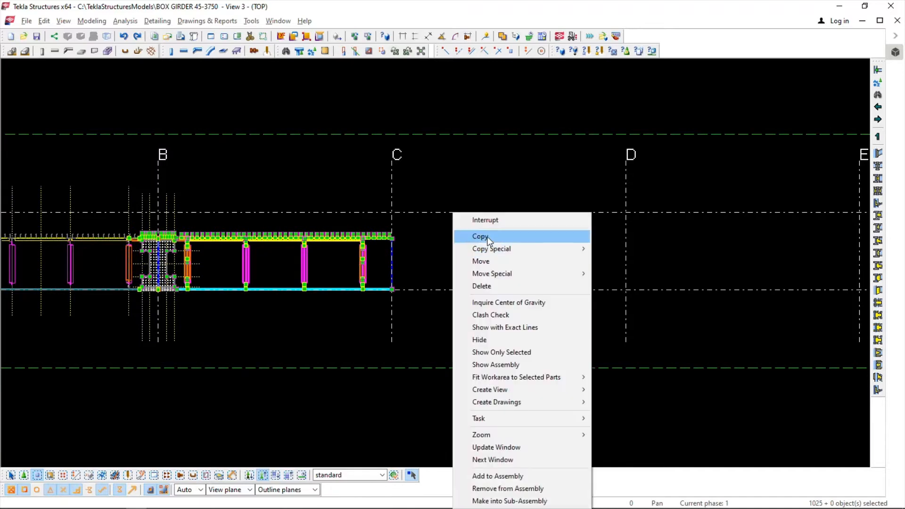
click(472, 236)
click(158, 342)
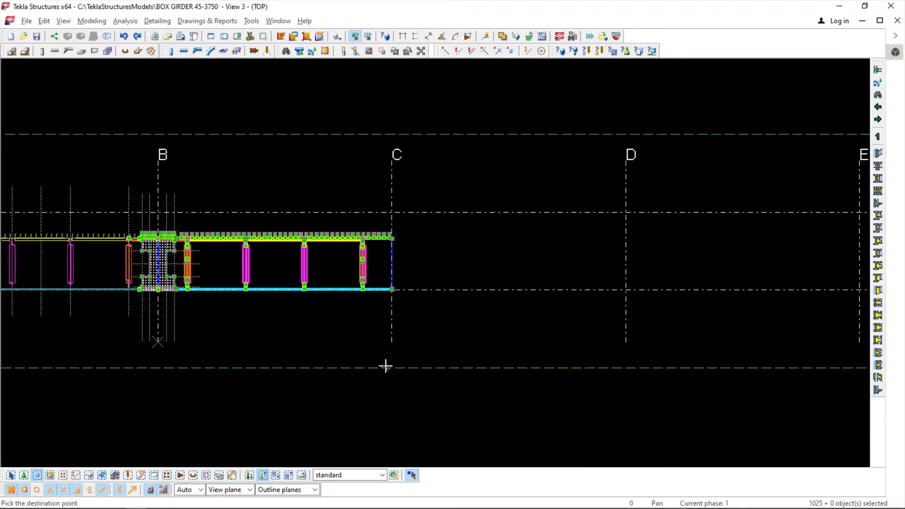
click(392, 341)
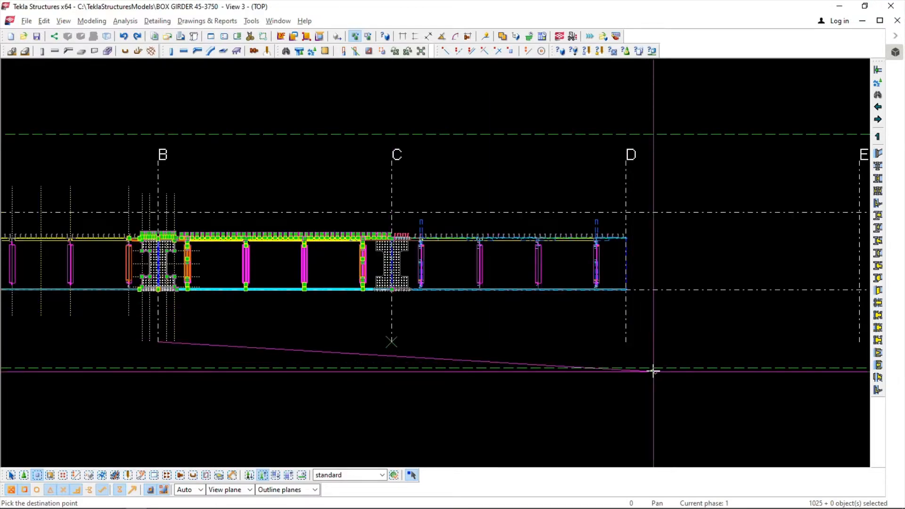
Place two more copies of the selected splice and girder bay at grids D and E
click(626, 342)
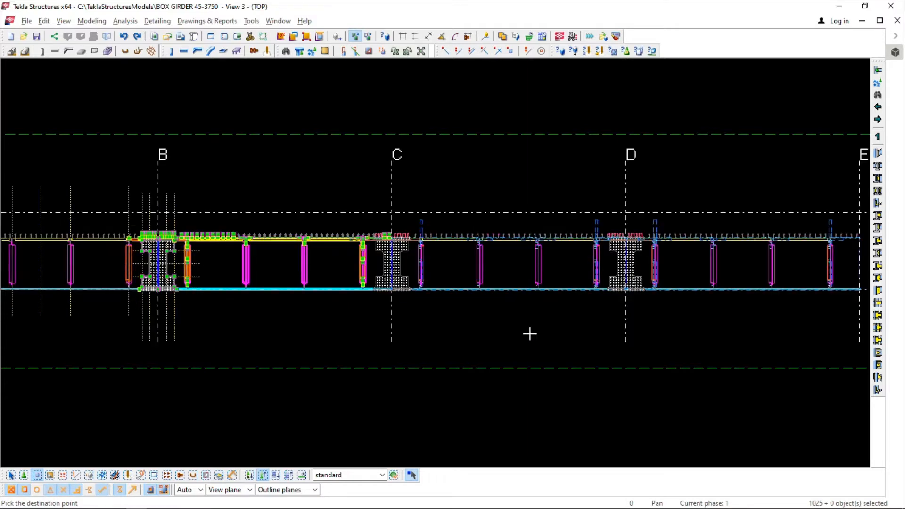
scroll(530, 333, down, 2)
middle_drag(627, 340, 370, 338)
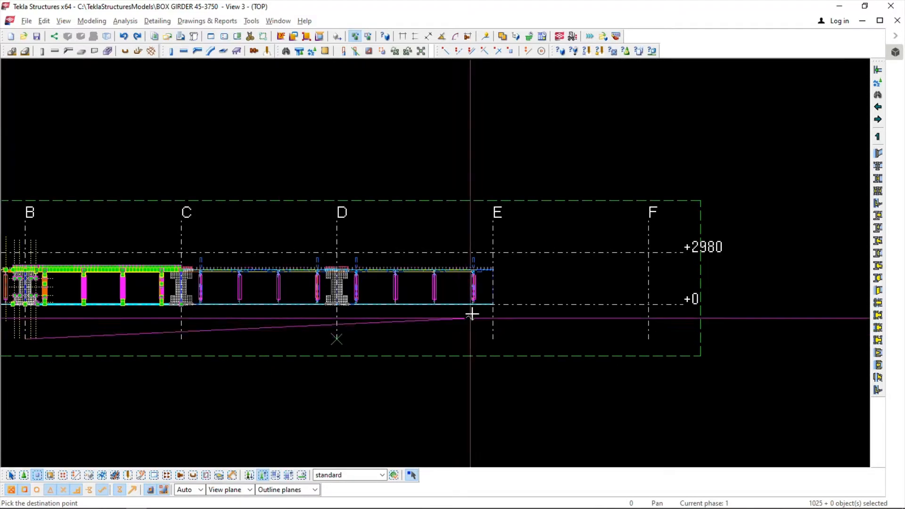
scroll(471, 313, up, 4)
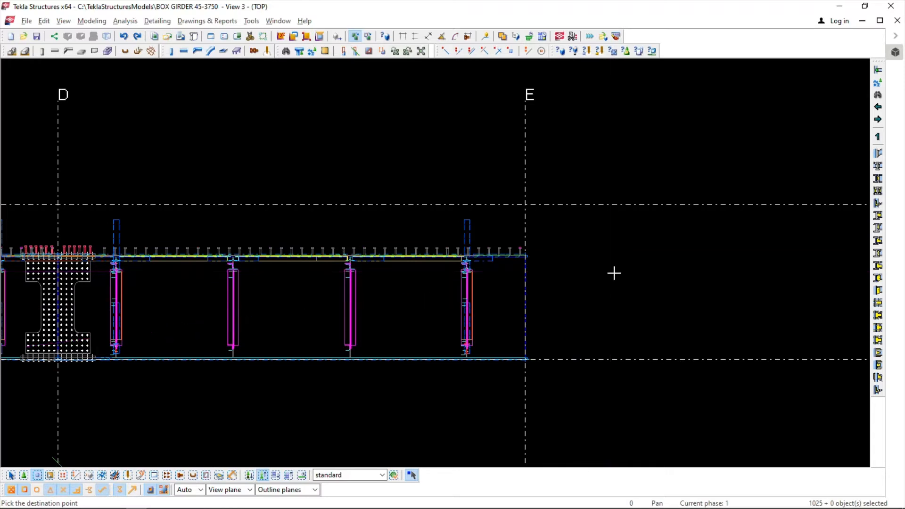
scroll(614, 273, down, 3)
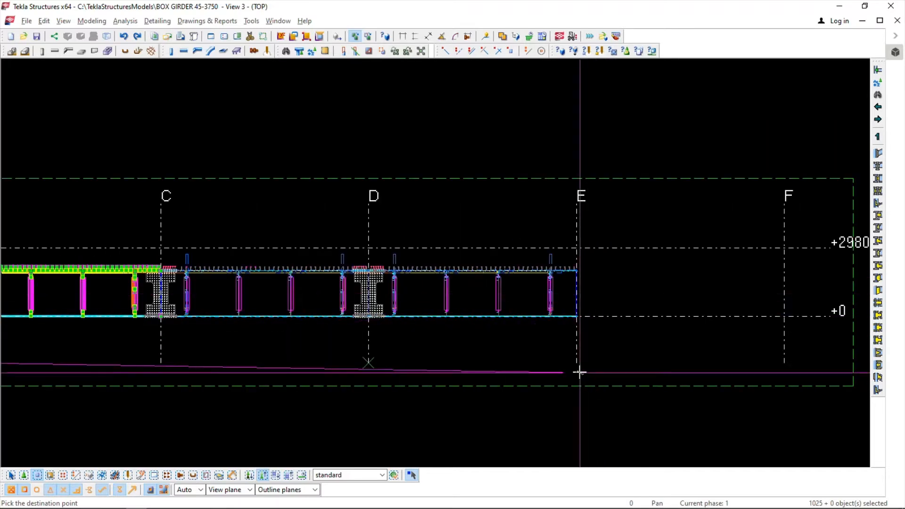
click(577, 363)
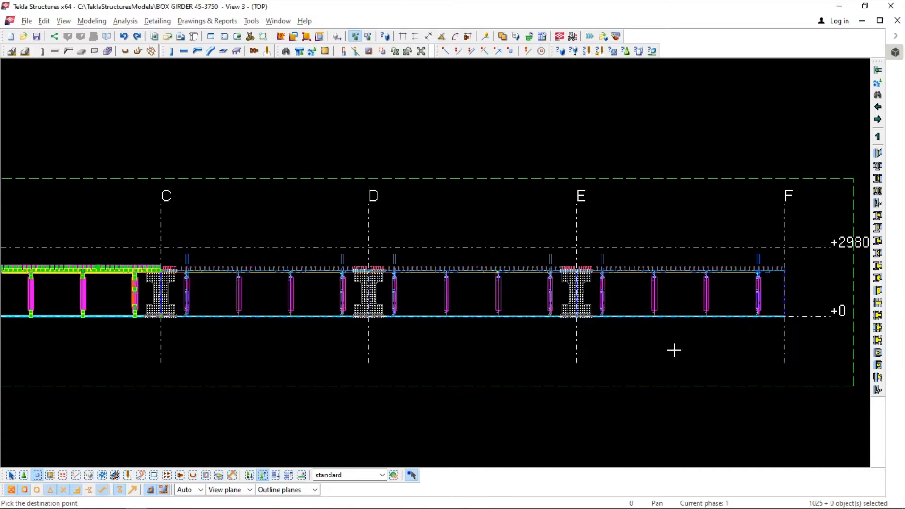
Switch to the 3D view, enable selection of all object types and redraw the view
click(278, 21)
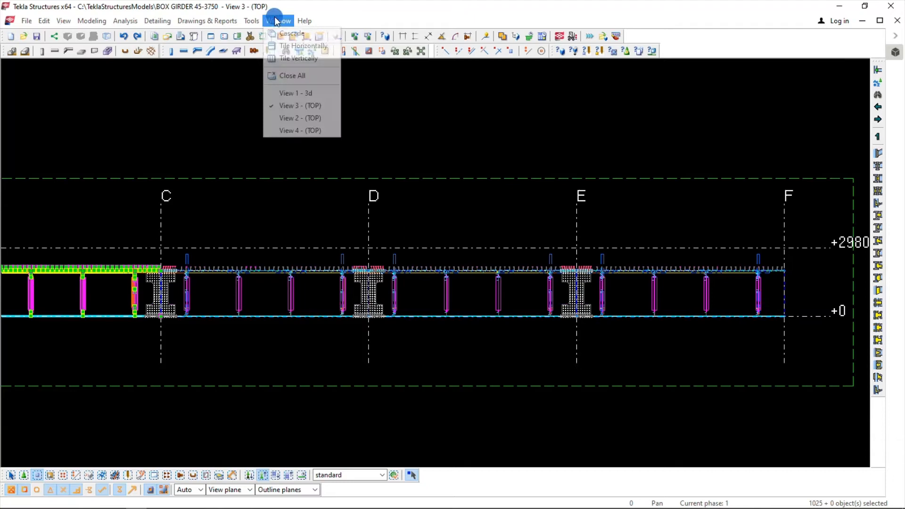
click(299, 93)
right_click(455, 192)
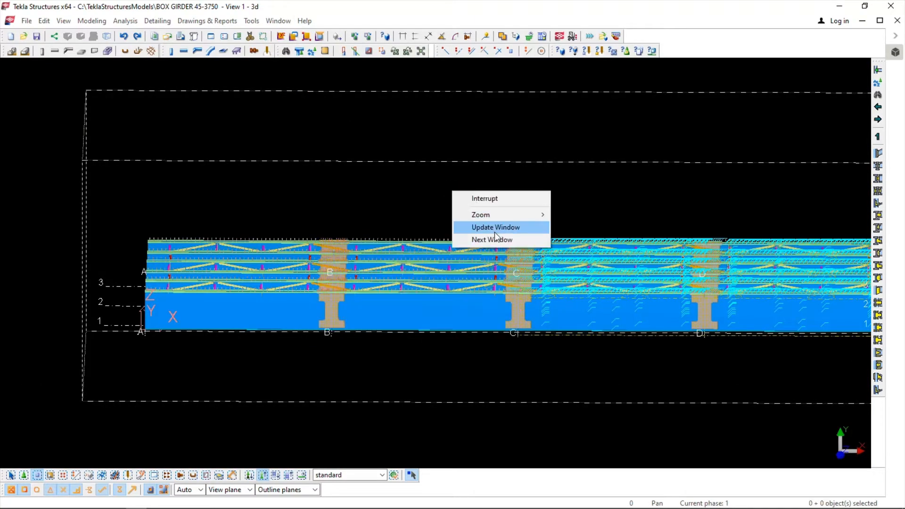
click(475, 213)
click(11, 475)
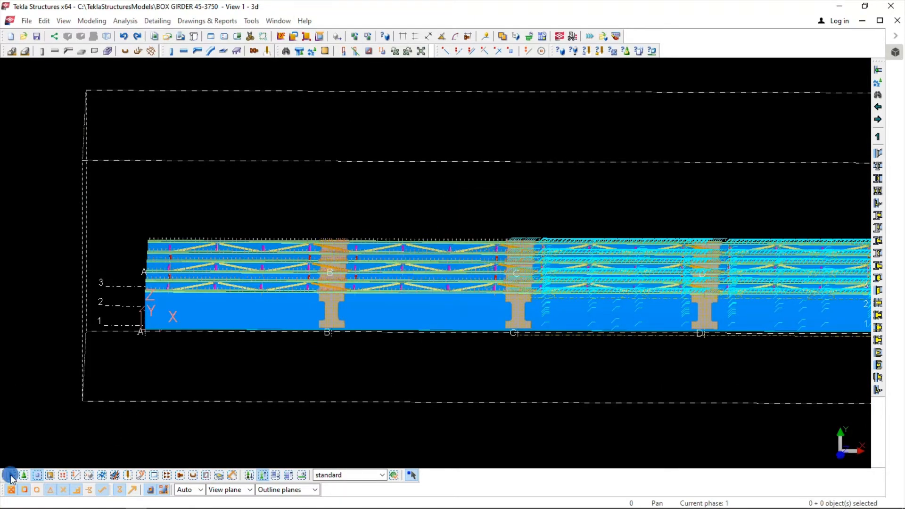
right_click(304, 194)
click(346, 259)
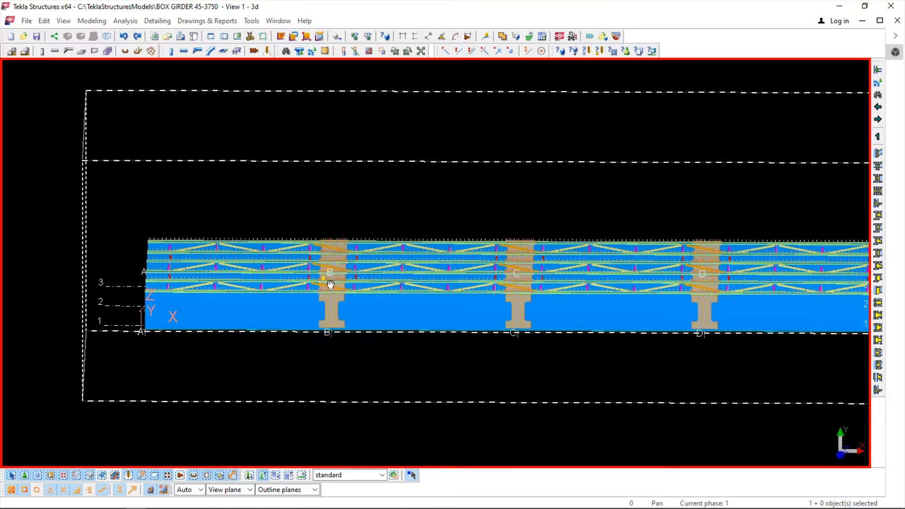
Examine the copied girder bays, bracing and splices up to grid F from several angles in 3D
ctrl+middle_drag(329, 284, 349, 395)
middle_drag(534, 314, 516, 221)
scroll(466, 205, up, 5)
scroll(464, 204, down, 4)
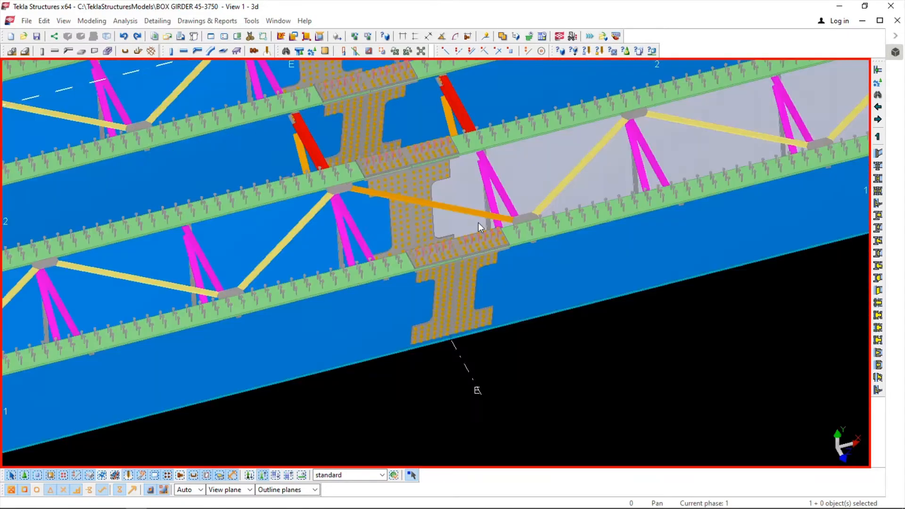
ctrl+middle_drag(625, 302, 601, 271)
scroll(601, 271, up, 6)
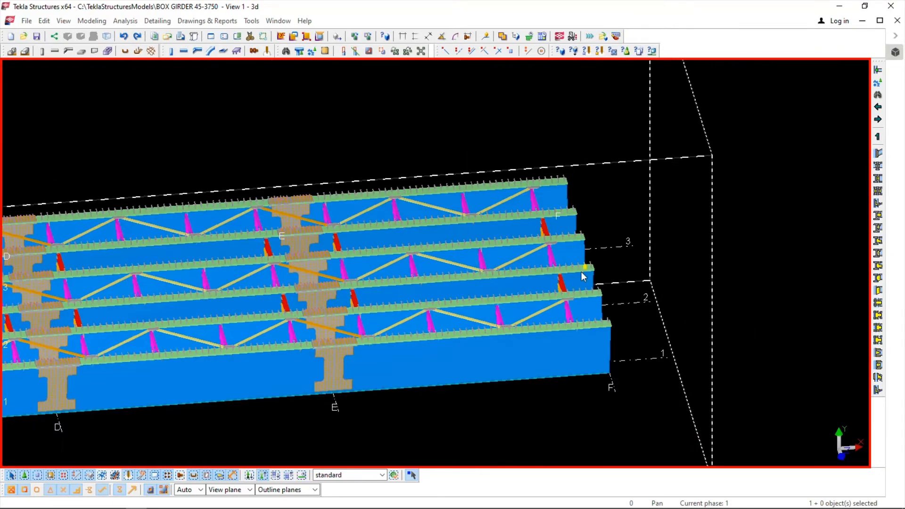
Return to View 3 (TOP) and redraw it at the girder's end at grid F
click(278, 21)
click(306, 116)
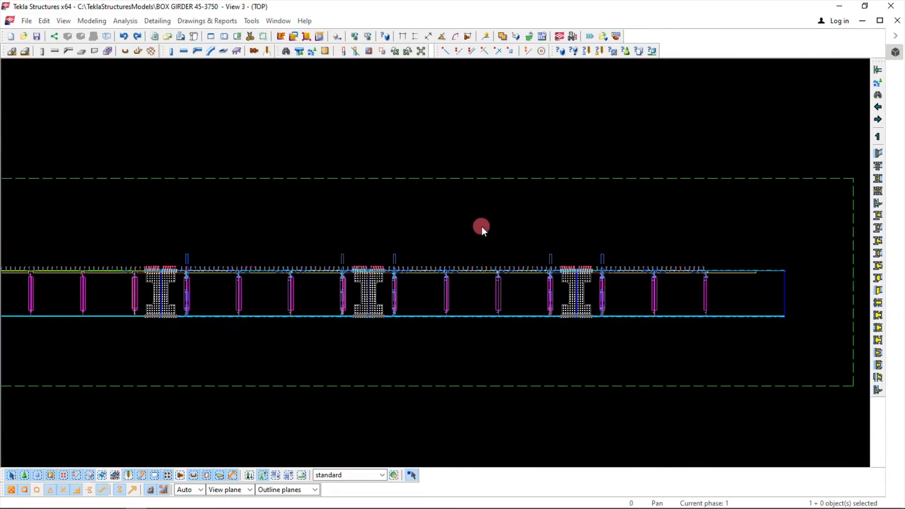
right_click(481, 227)
click(516, 279)
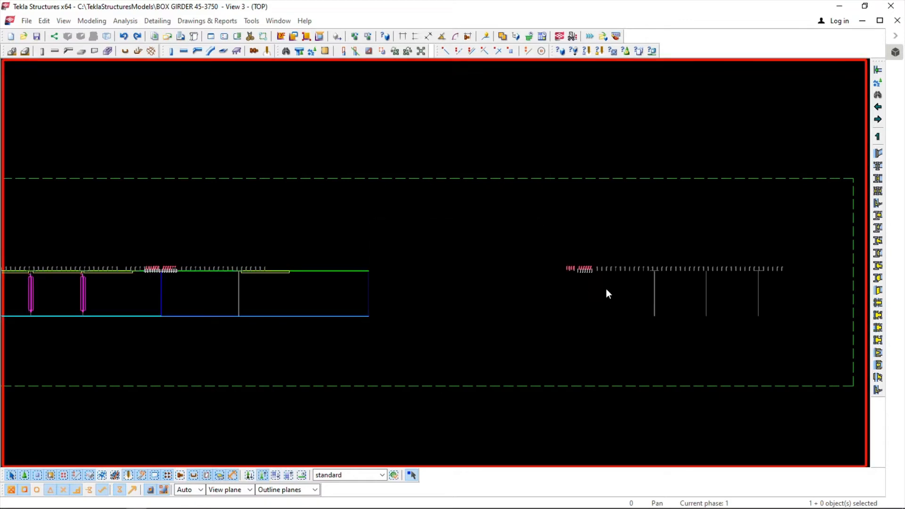
middle_drag(799, 283, 546, 277)
scroll(547, 277, up, 6)
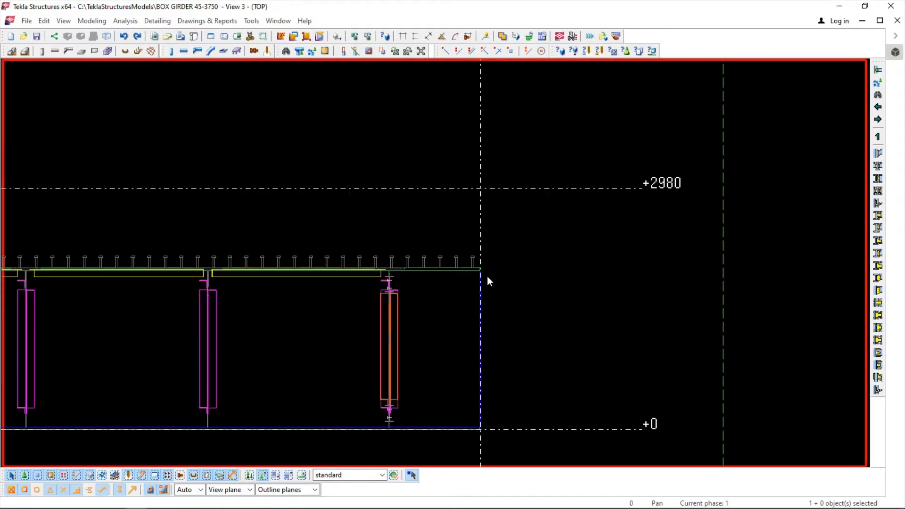
scroll(473, 234, down, 2)
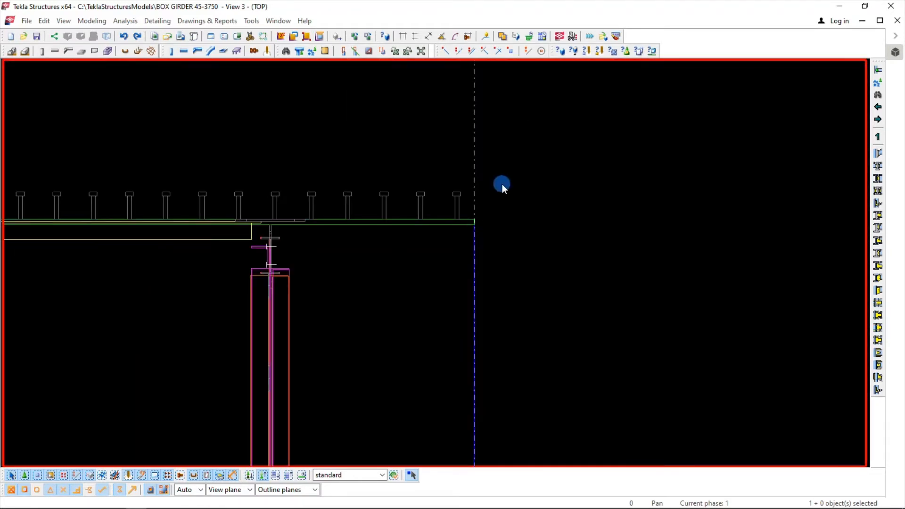
scroll(501, 184, down, 3)
Select the girder-end parts at grid F and refresh the view with their cuts and fittings displayed
drag(510, 178, 493, 340)
click(581, 244)
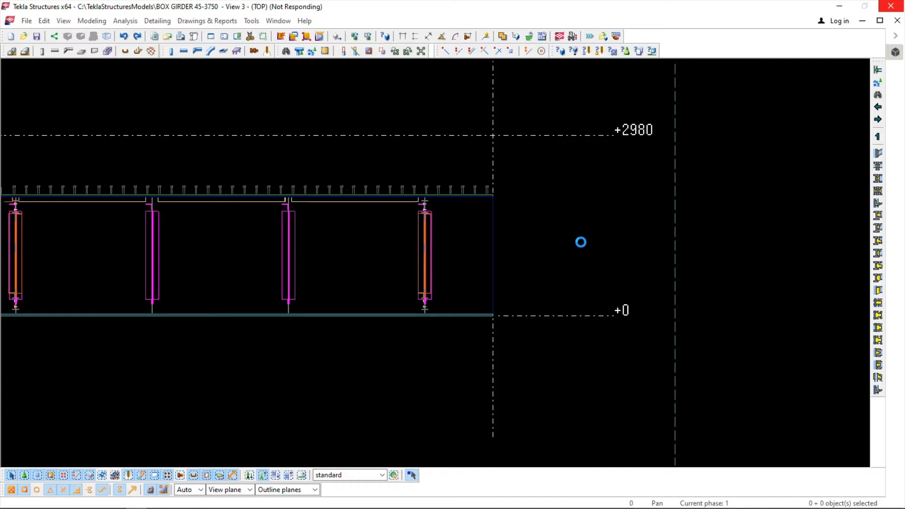
click(590, 246)
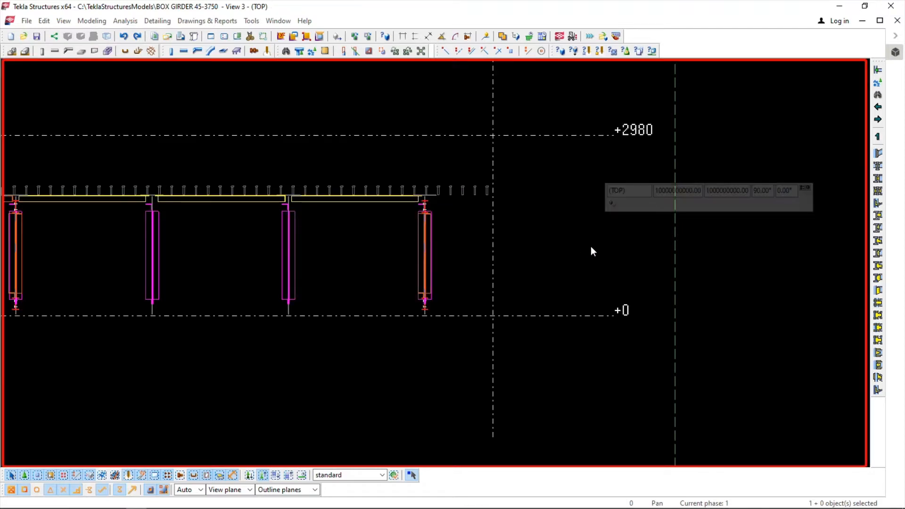
key(ctrl+p)
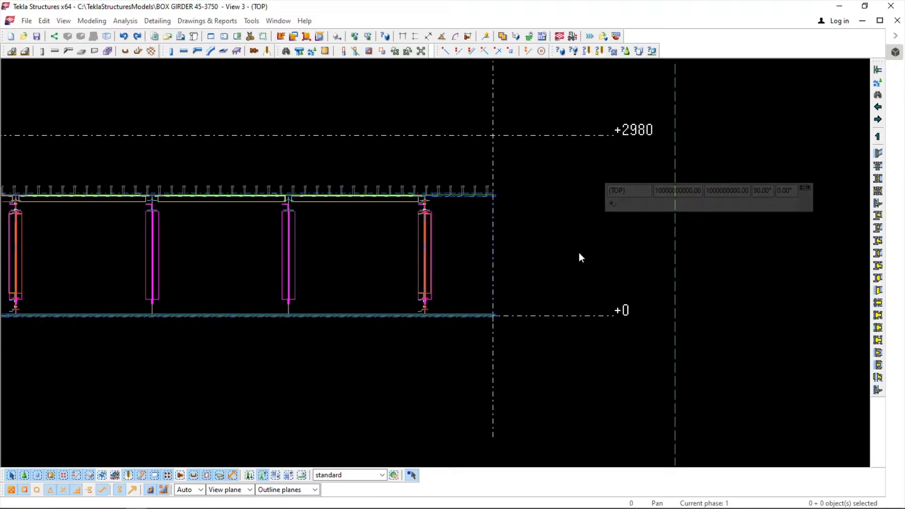
Try to delete the window-selected cuts and fittings at the top flange's end at grid F, and undo the deletion
scroll(494, 188, up, 5)
scroll(453, 171, up, 2)
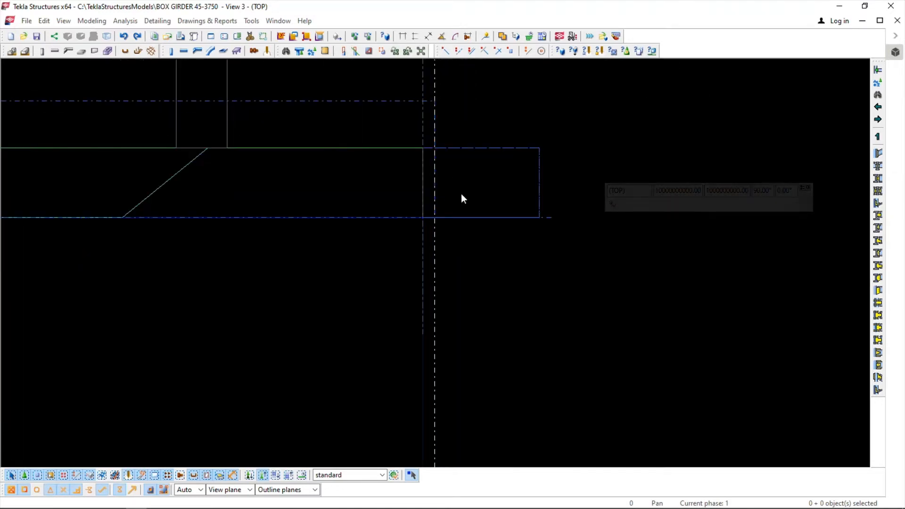
drag(544, 318, 489, 115)
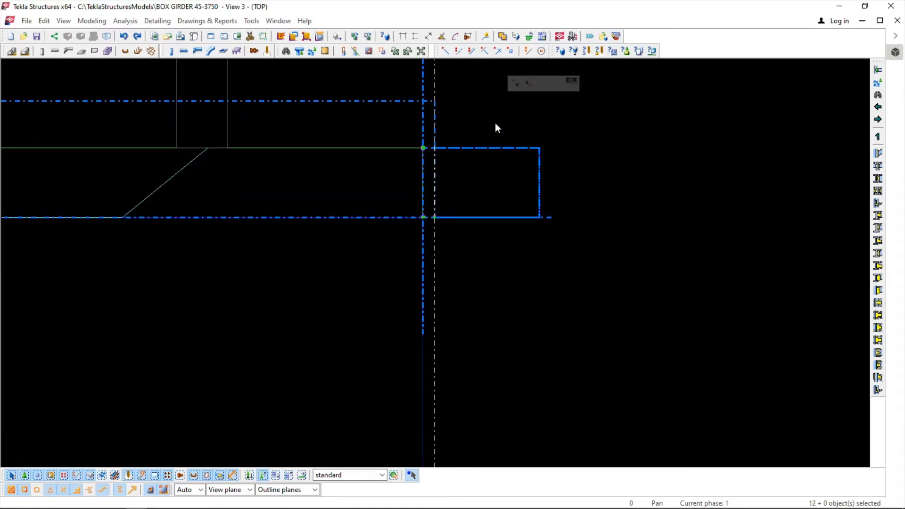
key(Delete)
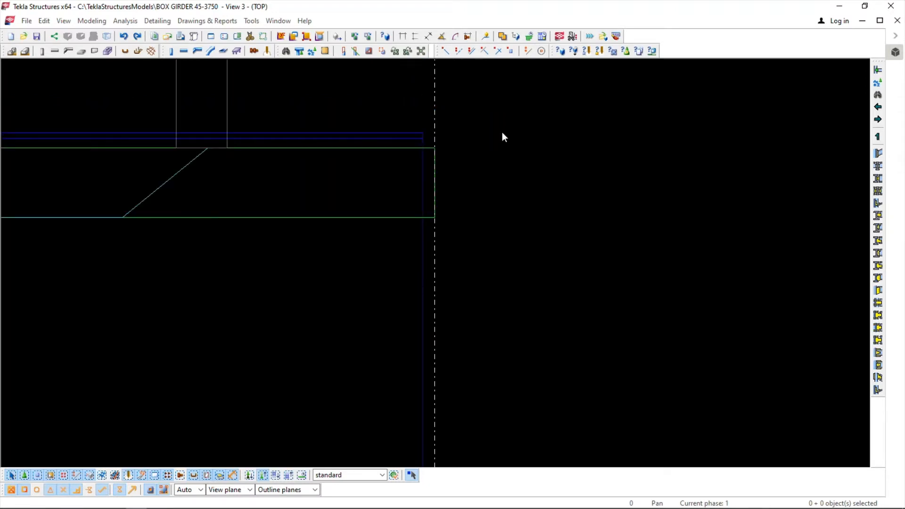
key(ctrl+z)
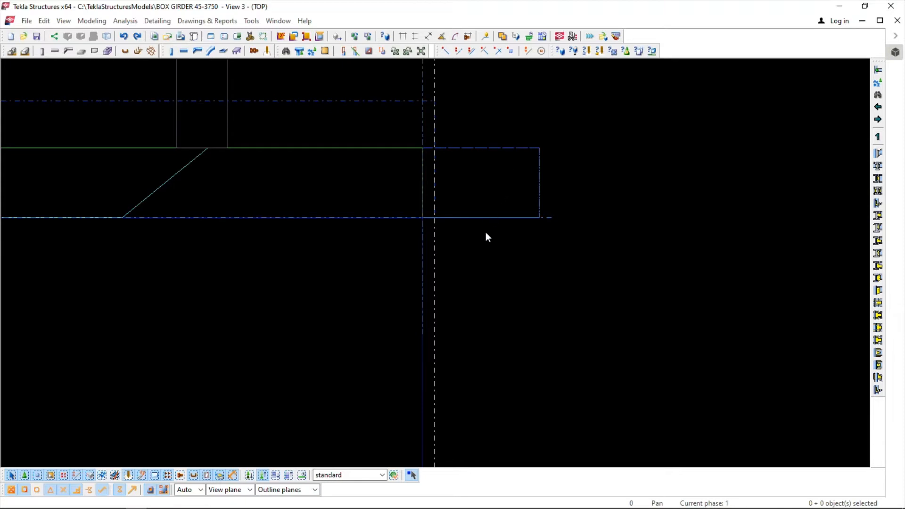
Delete the individual end cuts of the top flange at grid F
scroll(464, 215, down, 5)
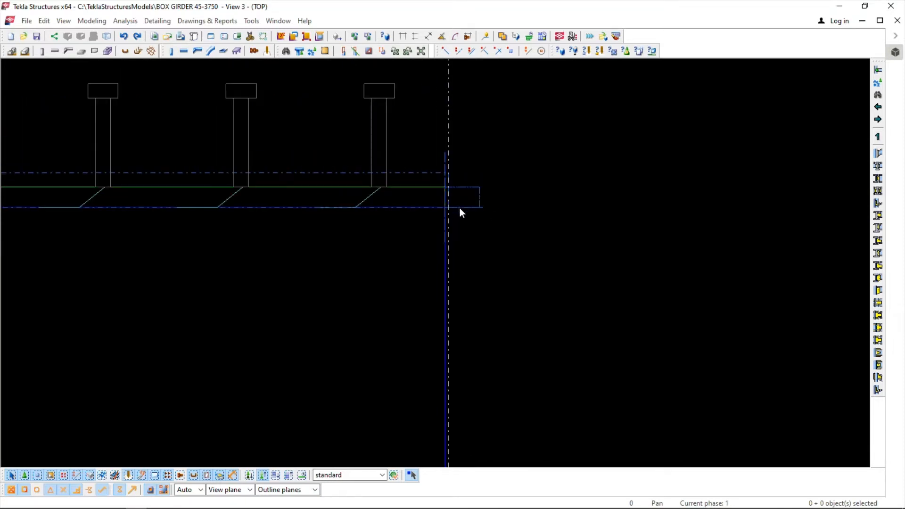
click(424, 177)
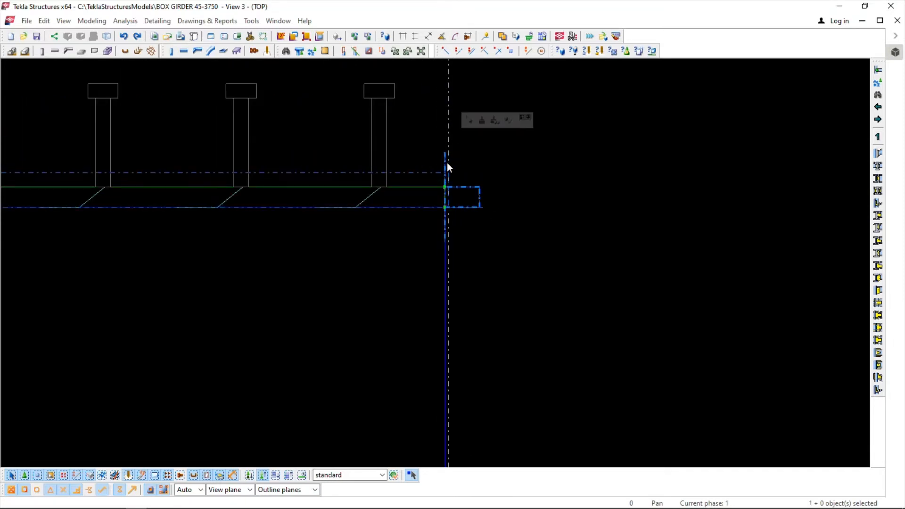
scroll(447, 163, up, 4)
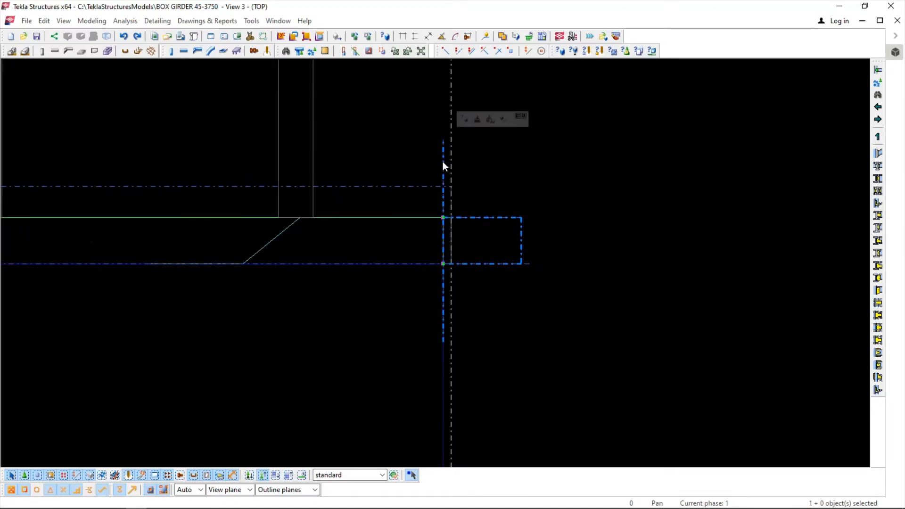
key(Escape)
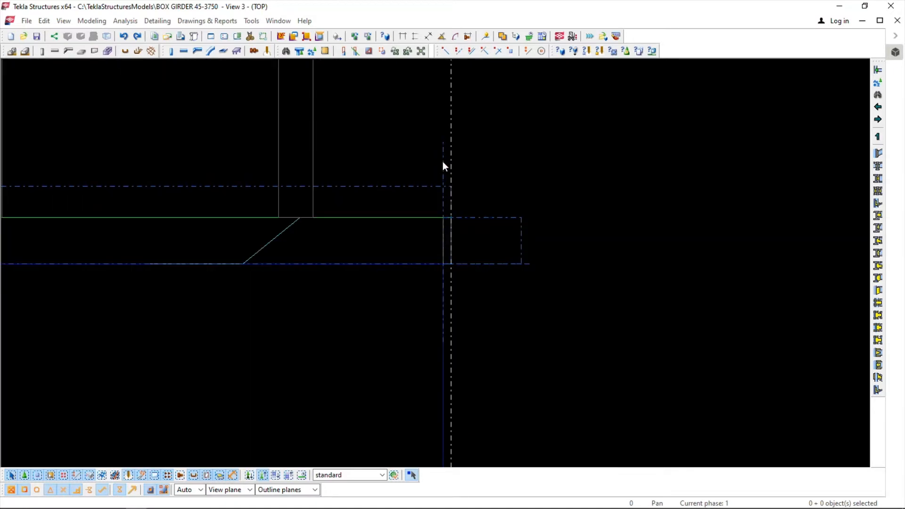
click(443, 161)
key(Delete)
Delete the remaining cuts and fittings at the bottom of the girder's end at grid F and redraw the view
scroll(434, 166, down, 5)
scroll(414, 216, up, 5)
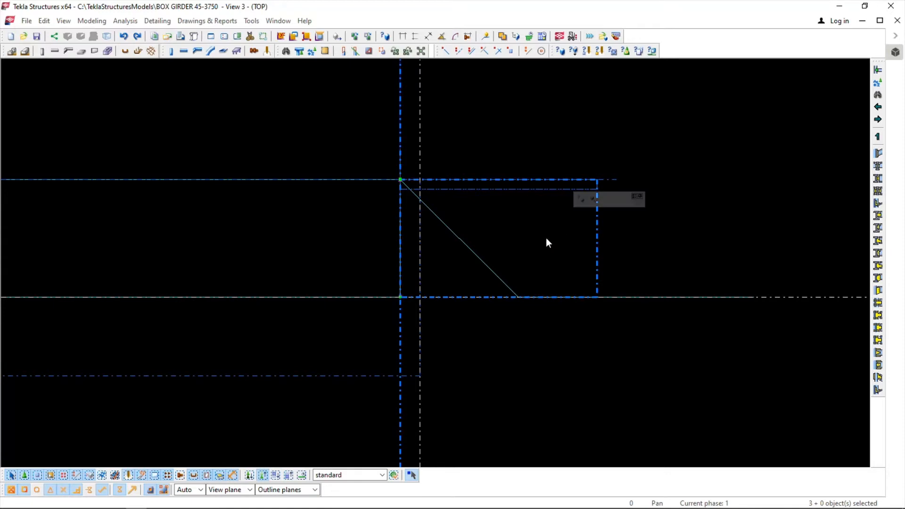
scroll(513, 237, down, 3)
scroll(507, 223, up, 2)
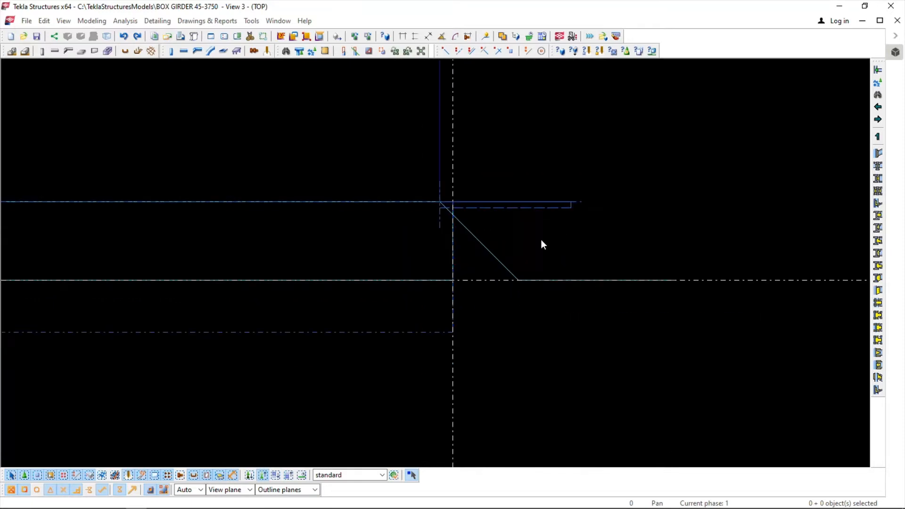
drag(547, 239, 512, 132)
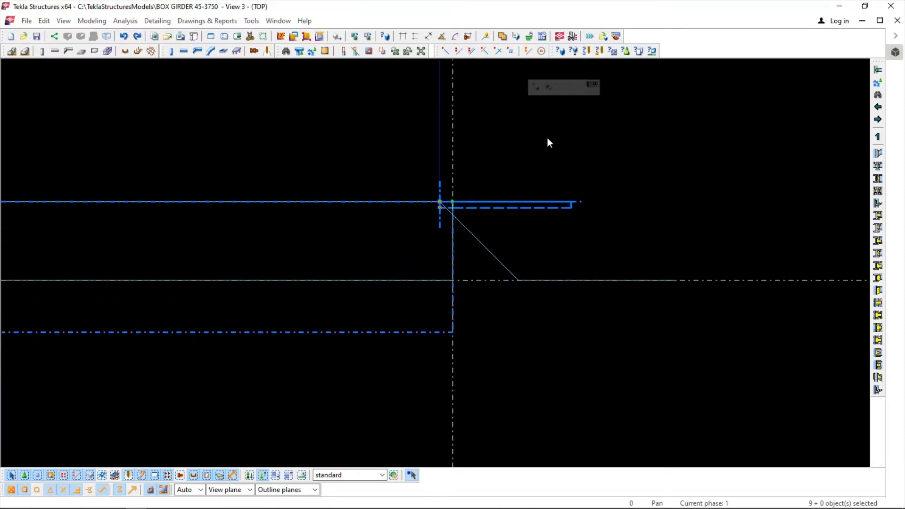
scroll(554, 207, up, 3)
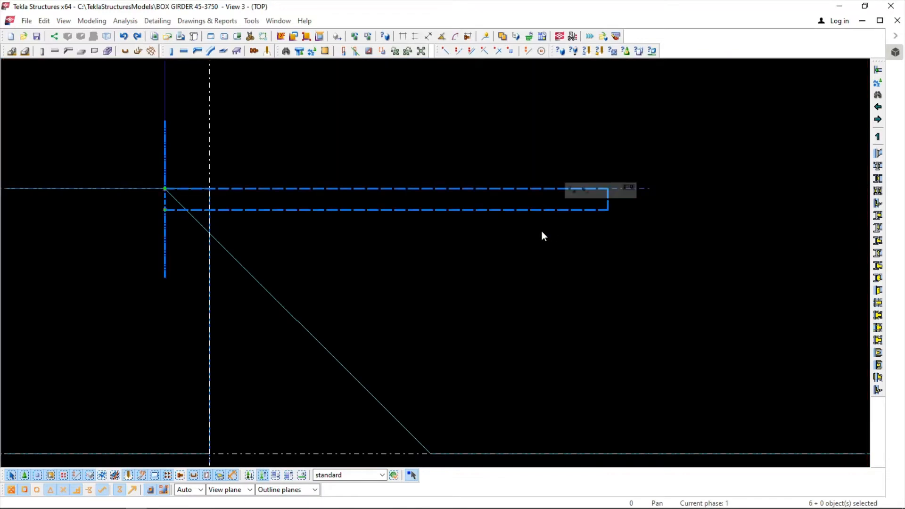
key(Delete)
scroll(522, 237, down, 8)
right_click(559, 194)
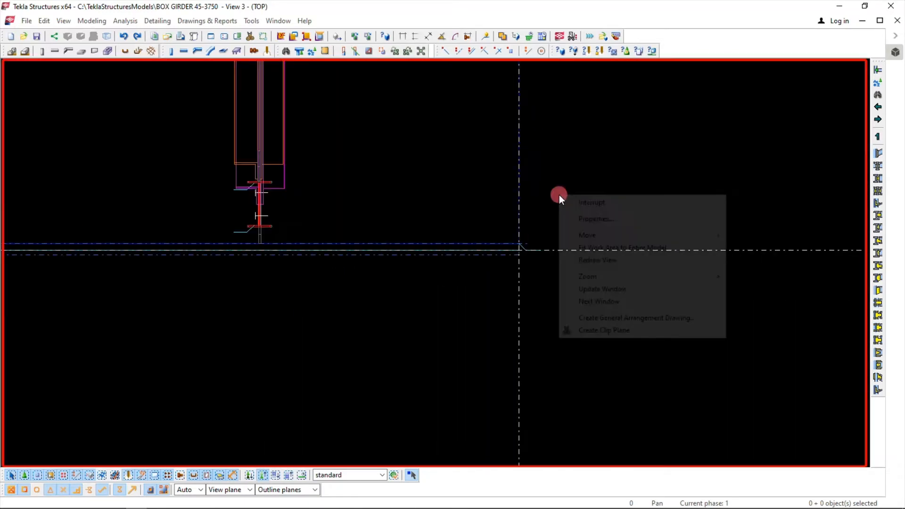
click(587, 247)
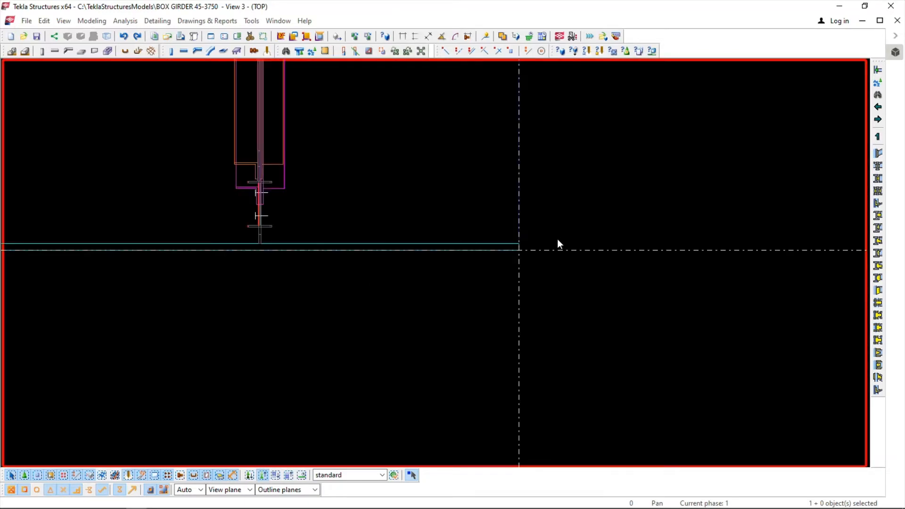
Inspect the cleaned girder end at grid F, switch to View 1 (3d) and redraw it
scroll(556, 221, down, 3)
scroll(561, 172, up, 5)
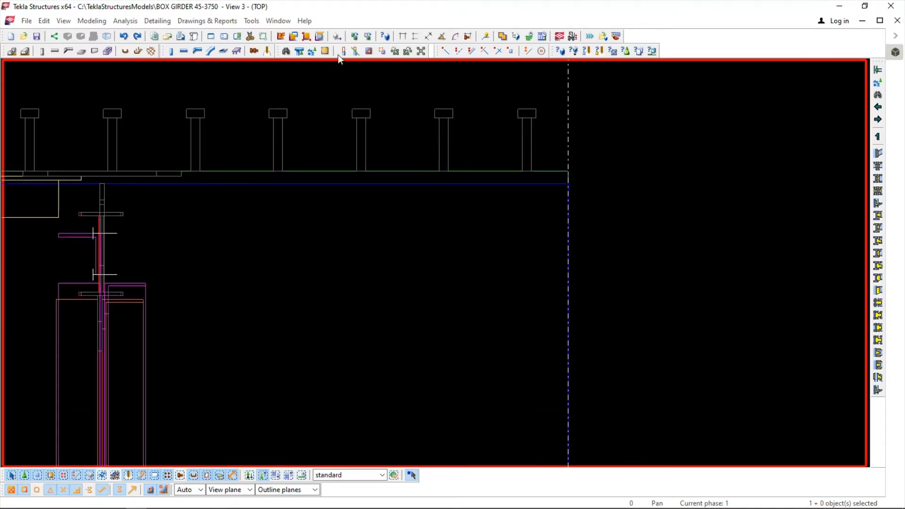
click(278, 21)
click(304, 93)
right_click(621, 137)
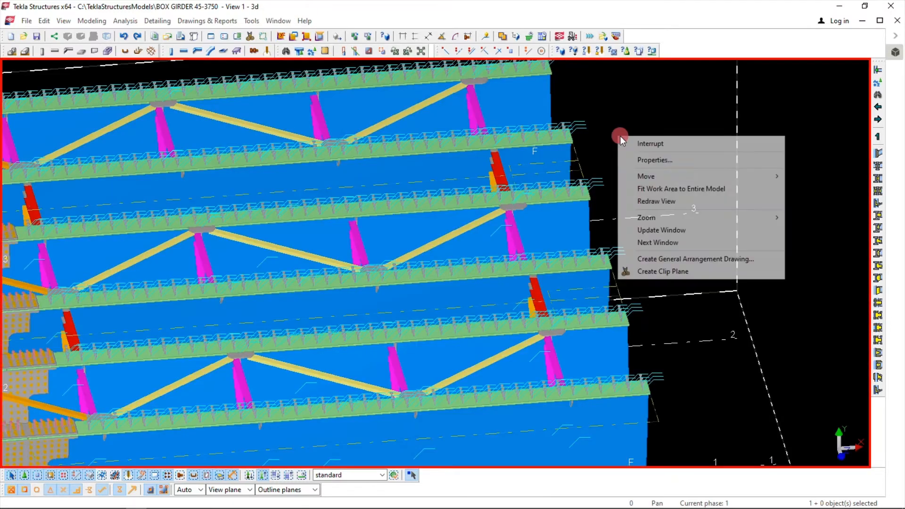
click(632, 202)
Select web plates in the bays at grids A, B–C and E–F to compare their lengths and ends
click(585, 229)
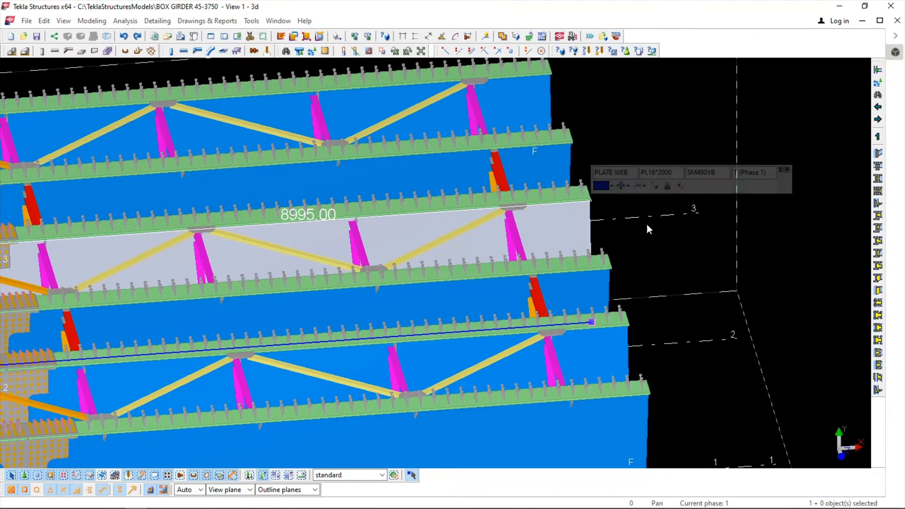
scroll(647, 229, down, 5)
scroll(552, 257, up, 8)
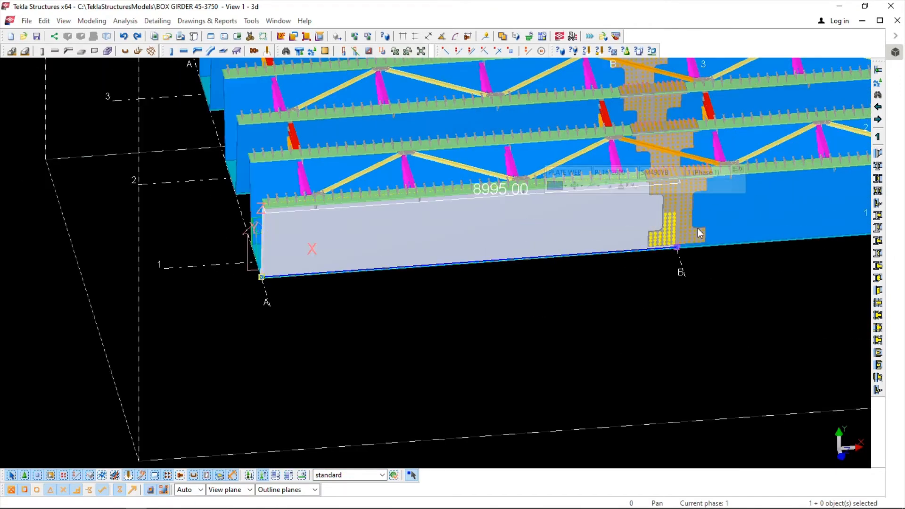
middle_drag(776, 215, 372, 247)
ctrl+click(396, 242)
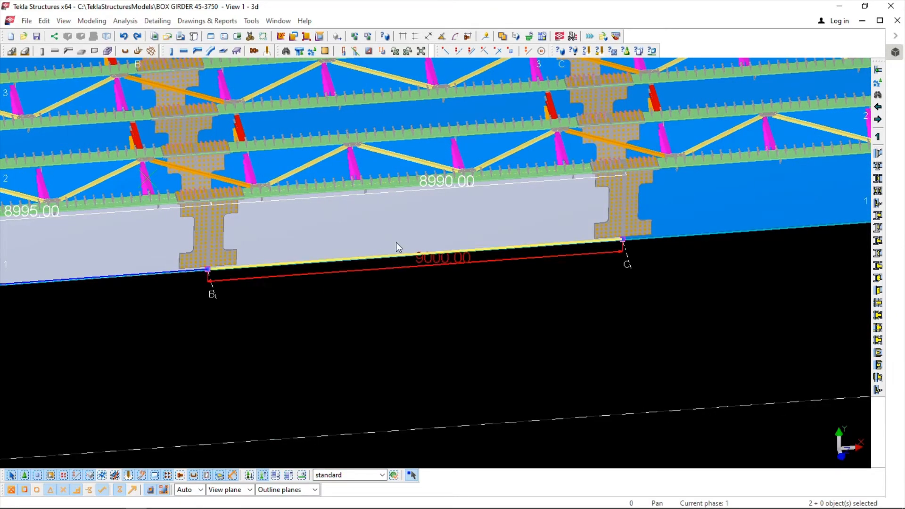
scroll(396, 243, down, 5)
scroll(507, 227, up, 5)
click(474, 223)
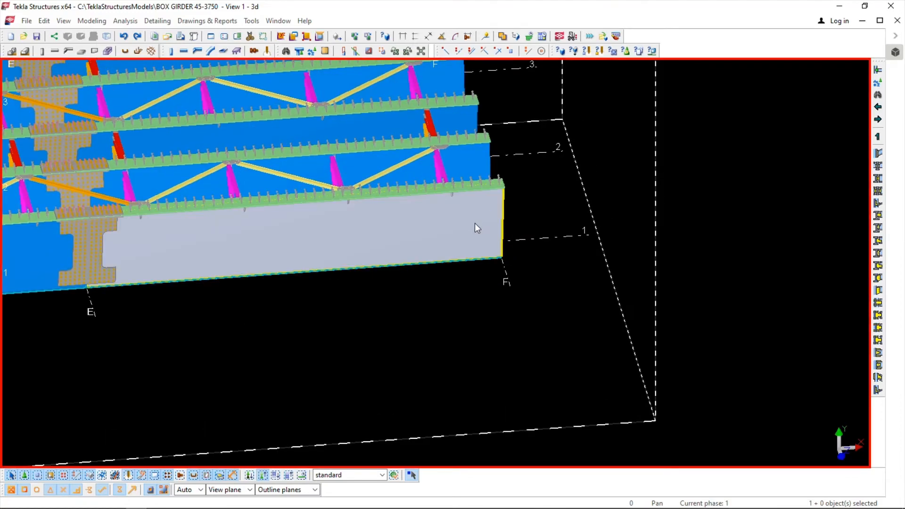
middle_drag(475, 227, 515, 234)
scroll(486, 162, up, 8)
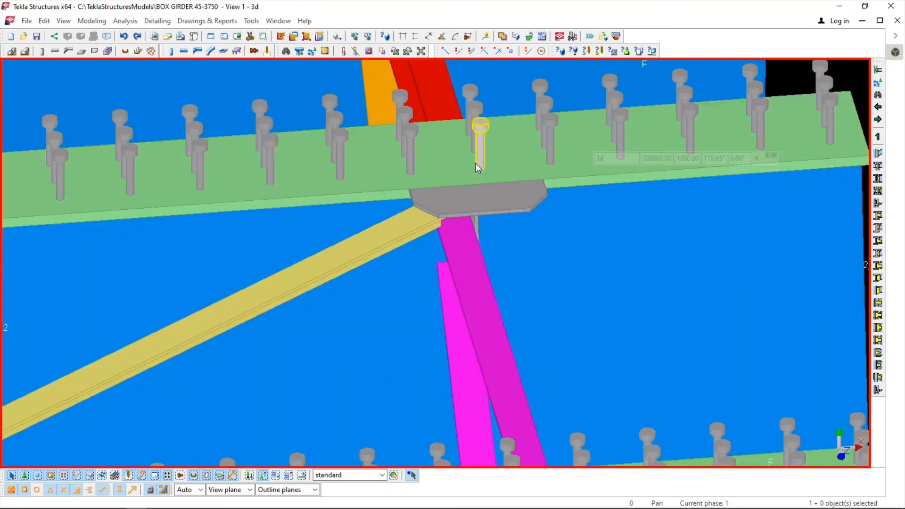
Switch to View 2 (TOP), redraw it and show the girder end at grid F
click(278, 20)
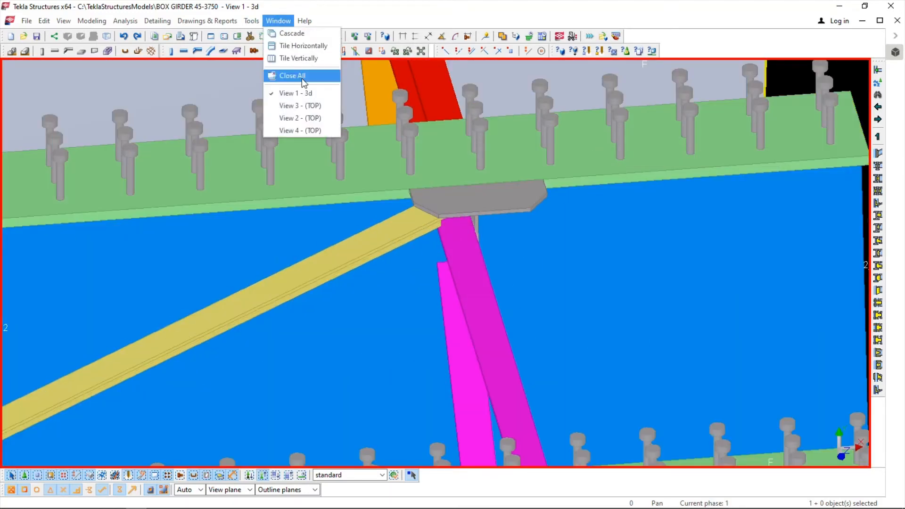
click(300, 130)
click(272, 22)
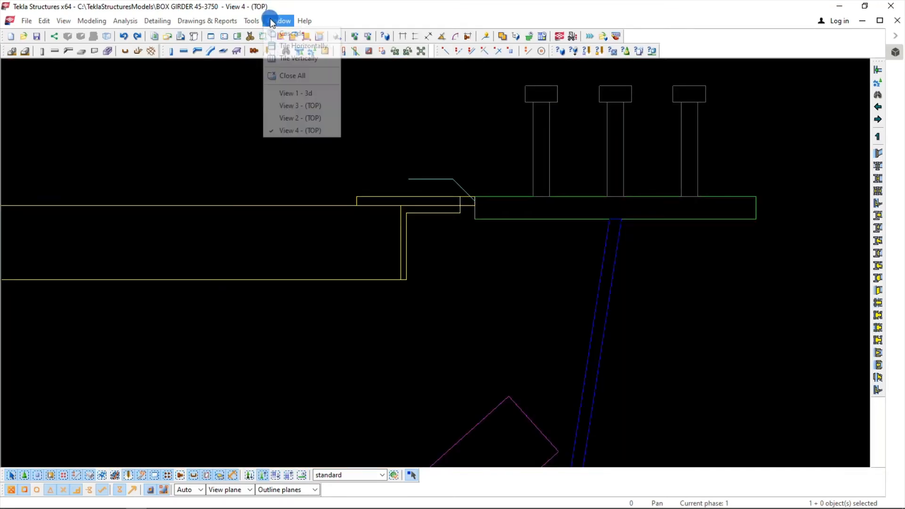
click(286, 119)
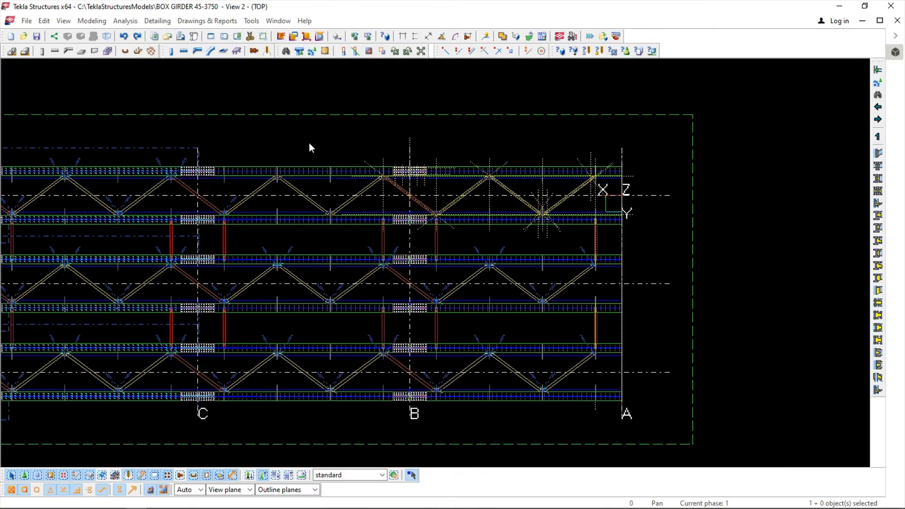
right_click(473, 140)
click(499, 189)
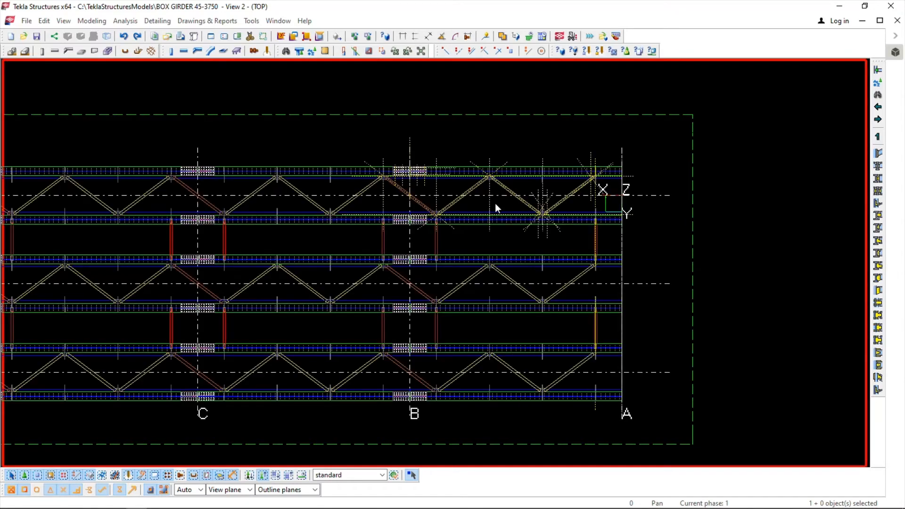
middle_drag(420, 293, 703, 204)
middle_drag(62, 201, 466, 232)
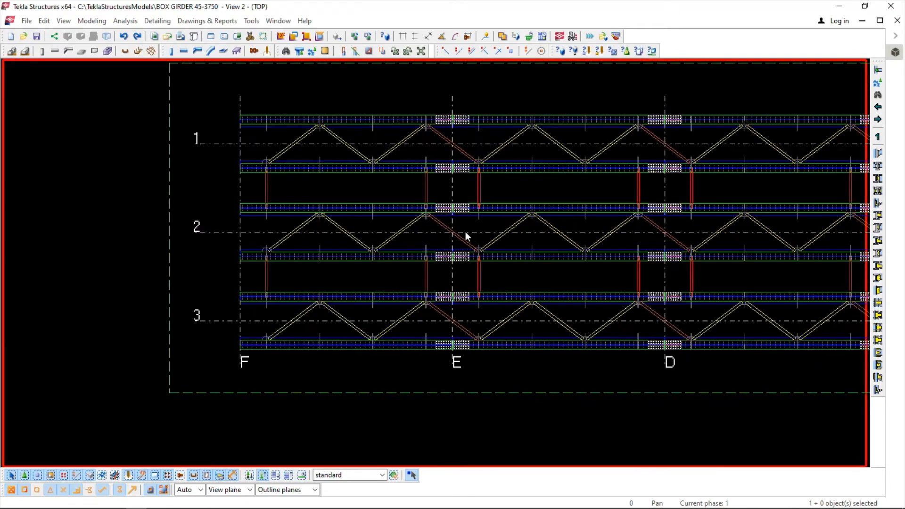
Draw a construction line along the flange-side edge of the PL12 gusset plate near grid F and move it 20 mm towards the brace
scroll(257, 143, up, 8)
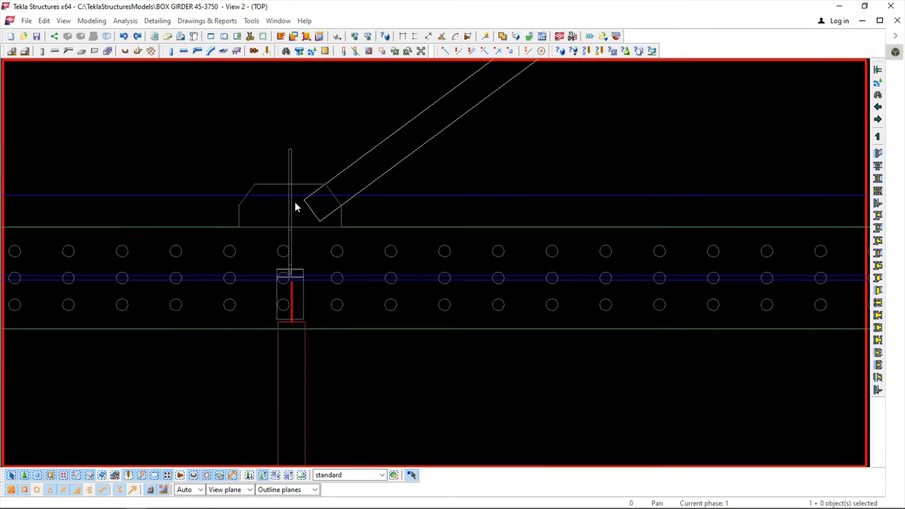
click(300, 185)
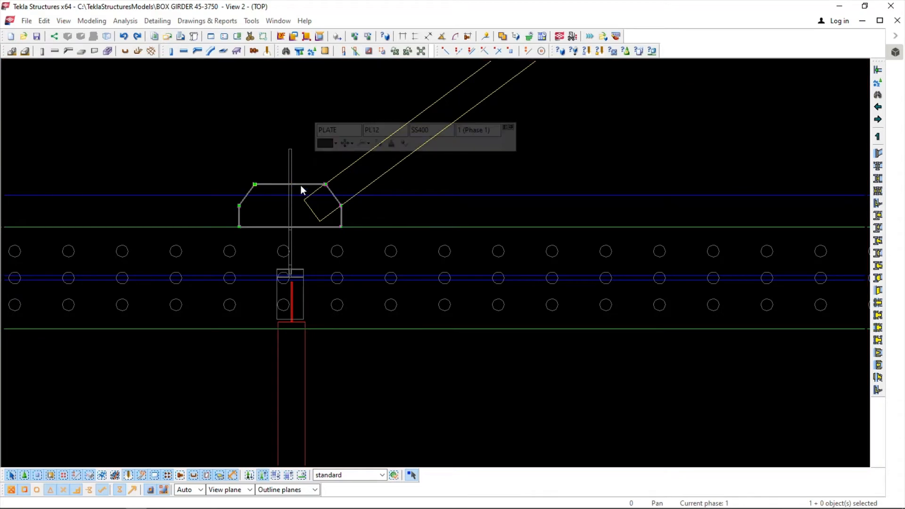
scroll(301, 188, up, 4)
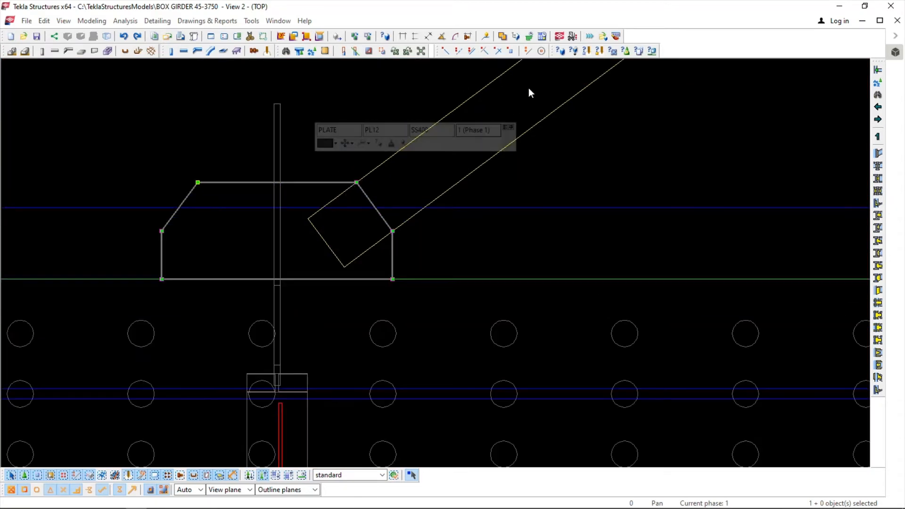
click(528, 51)
click(443, 279)
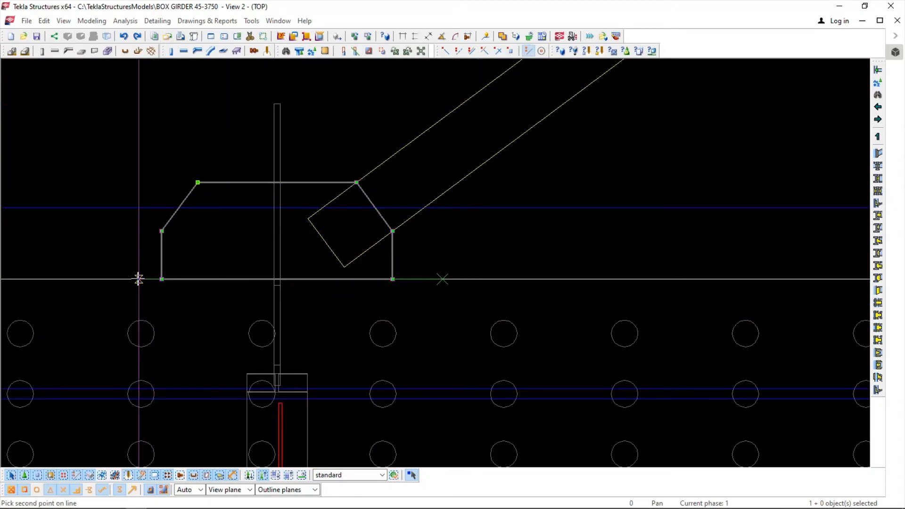
click(138, 279)
right_click(139, 279)
click(165, 356)
click(186, 356)
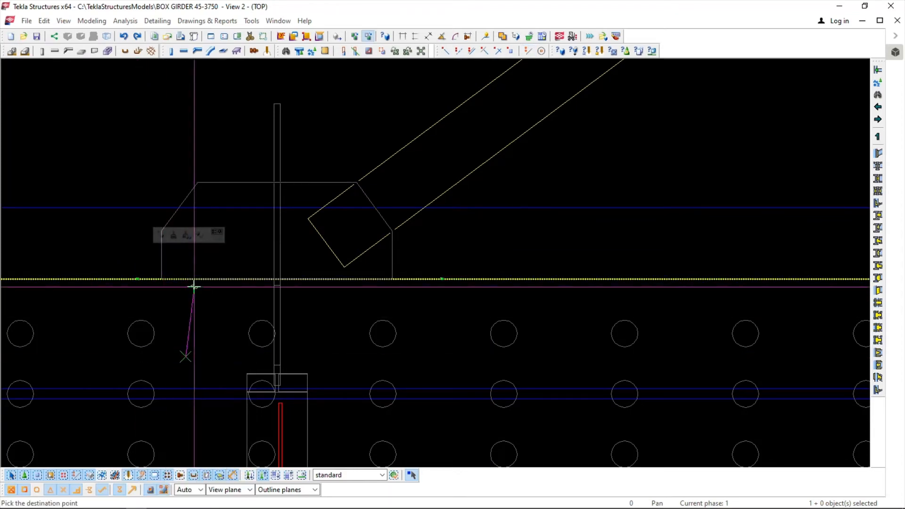
text(20)
key(Return)
scroll(328, 283, up, 3)
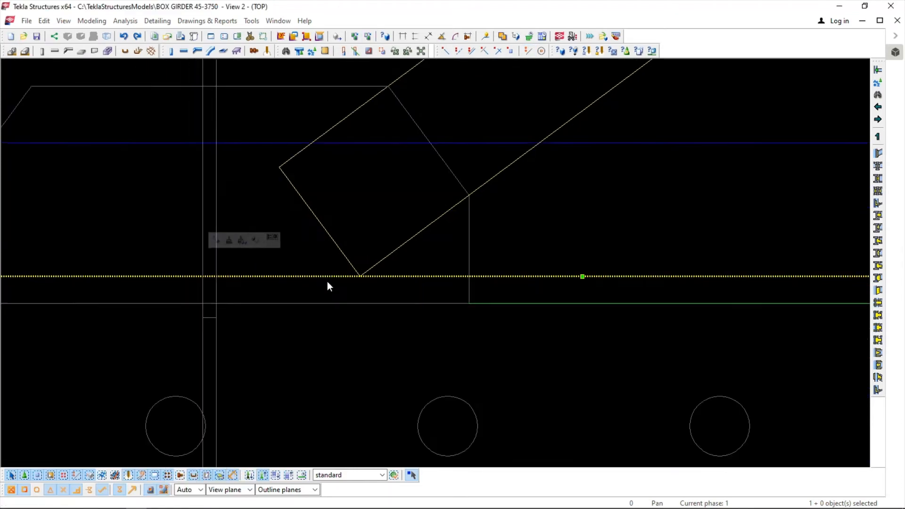
Add a construction line along the diagonal brace's upper edge, extending across the gusset plate
click(527, 51)
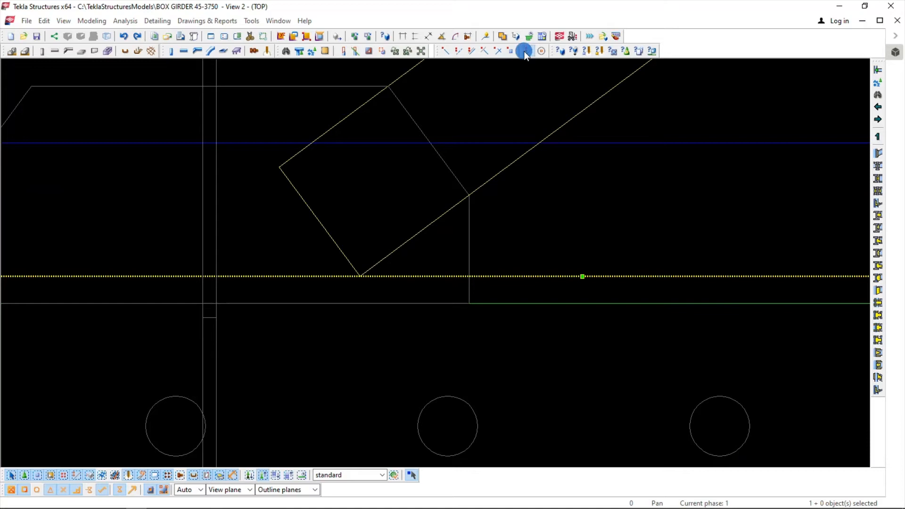
click(388, 87)
click(279, 168)
scroll(368, 198, down, 2)
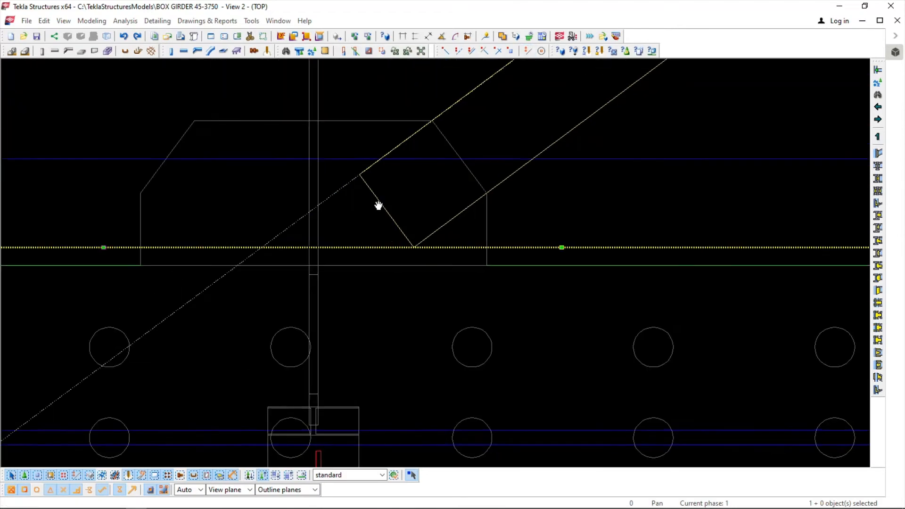
click(264, 209)
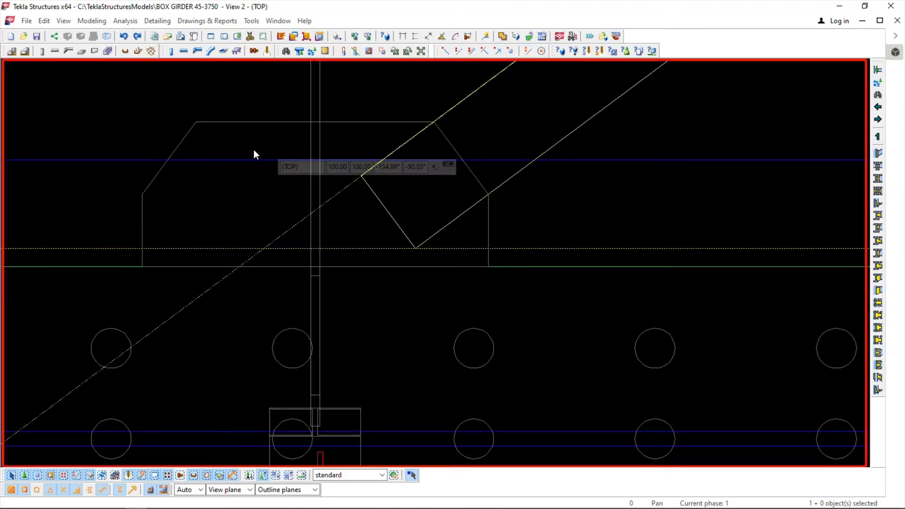
Modify the gusset plate's polygon shape to remove its upper corner on the side away from the brace
click(271, 123)
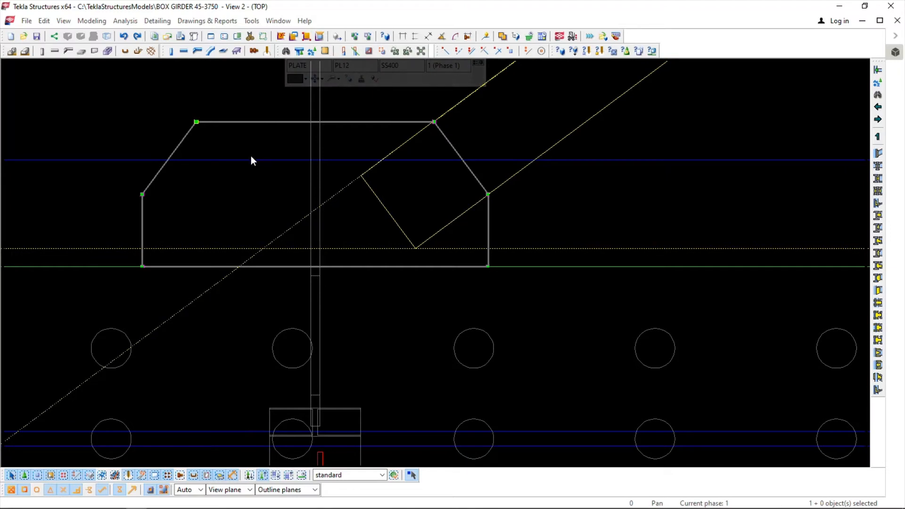
click(196, 122)
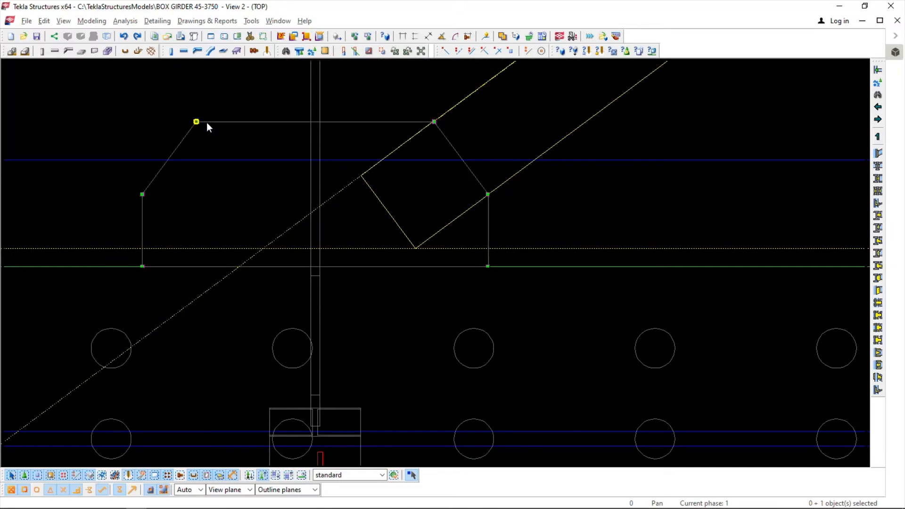
click(156, 21)
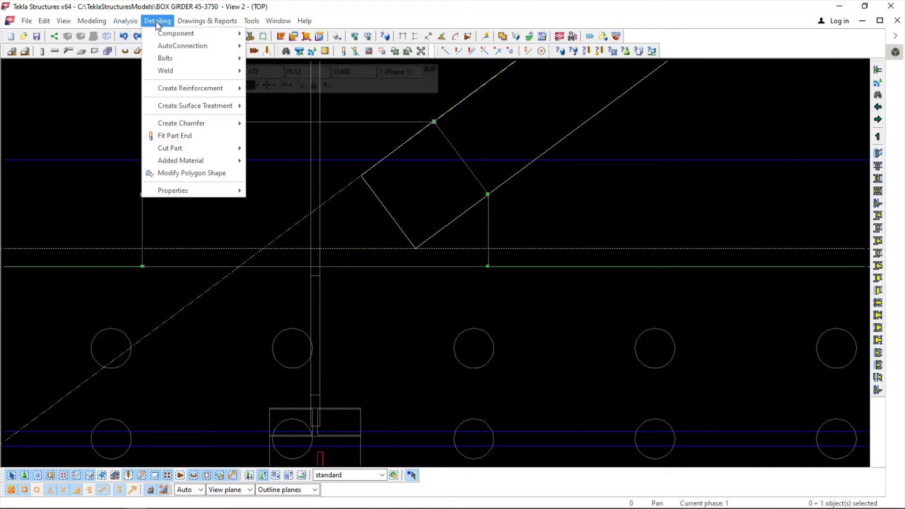
click(192, 173)
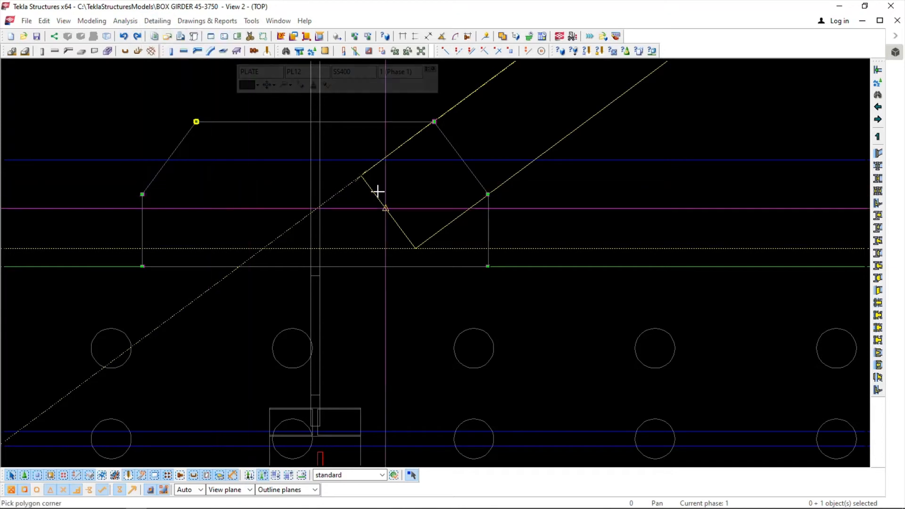
click(434, 121)
click(143, 194)
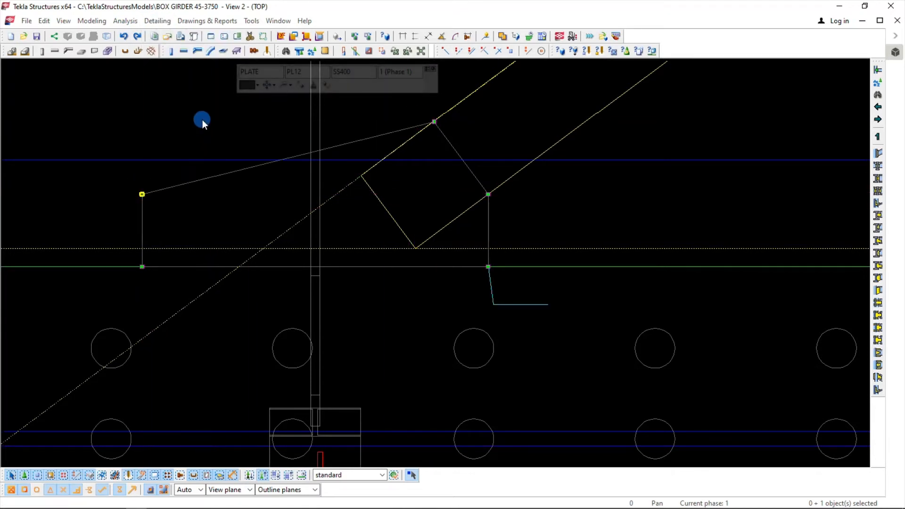
right_click(172, 206)
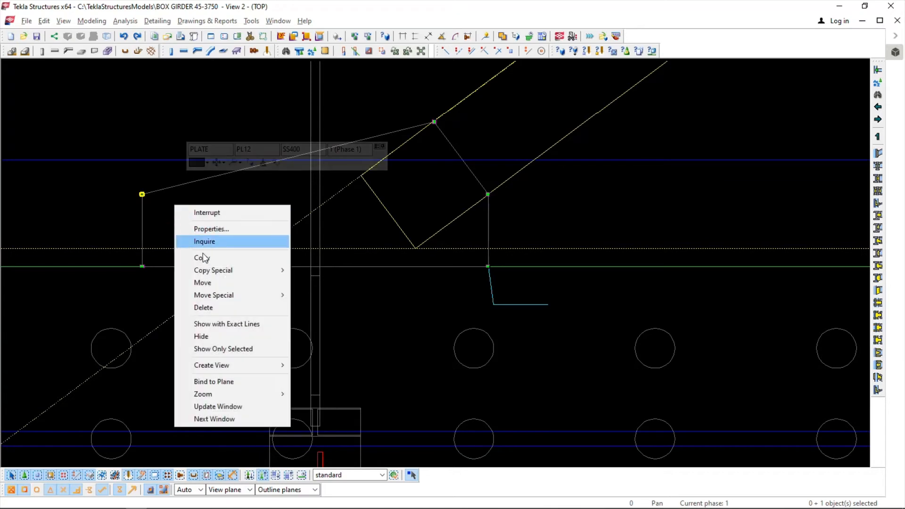
click(203, 282)
click(142, 194)
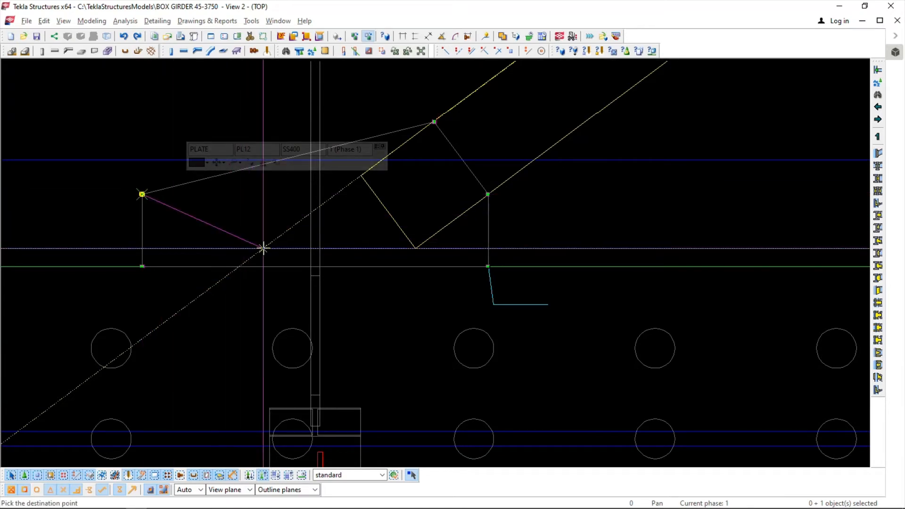
key(Escape)
click(198, 217)
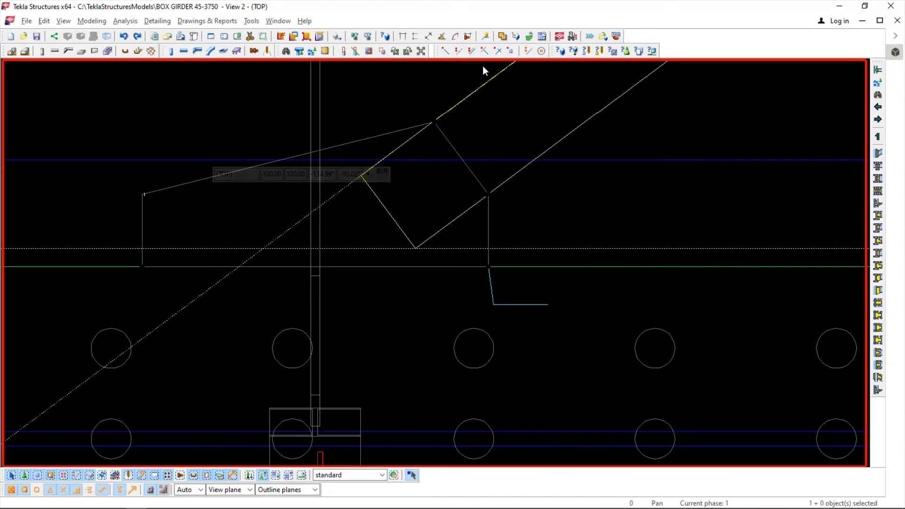
Add a construction line square to the flange edge, through the intersection of the two existing construction lines
click(528, 51)
click(263, 249)
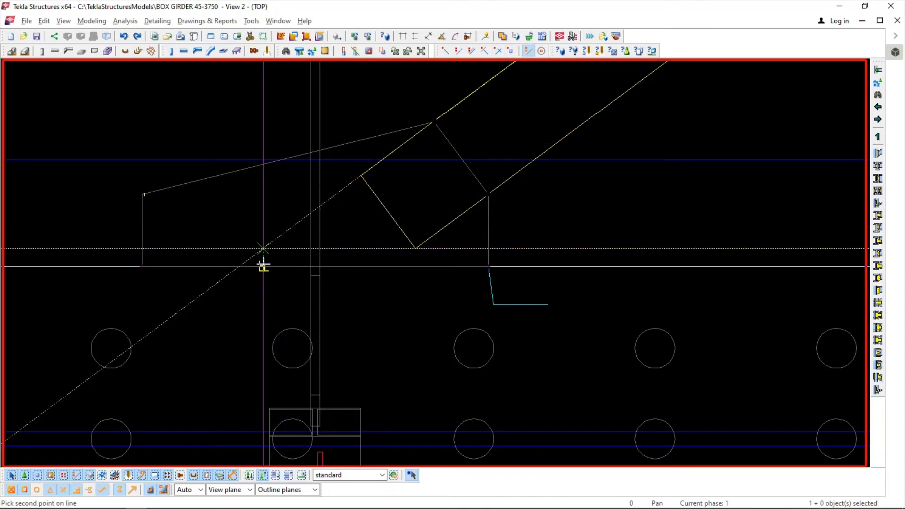
click(263, 266)
key(Escape)
Move the gusset plate's upper corner on the side away from the brace to the intersection of the construction lines
click(230, 216)
right_click(171, 174)
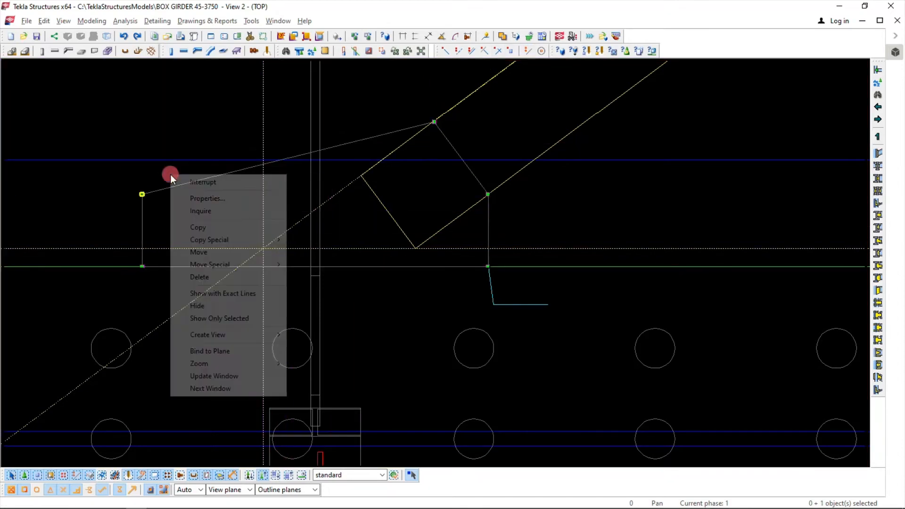
click(208, 252)
click(142, 194)
click(263, 248)
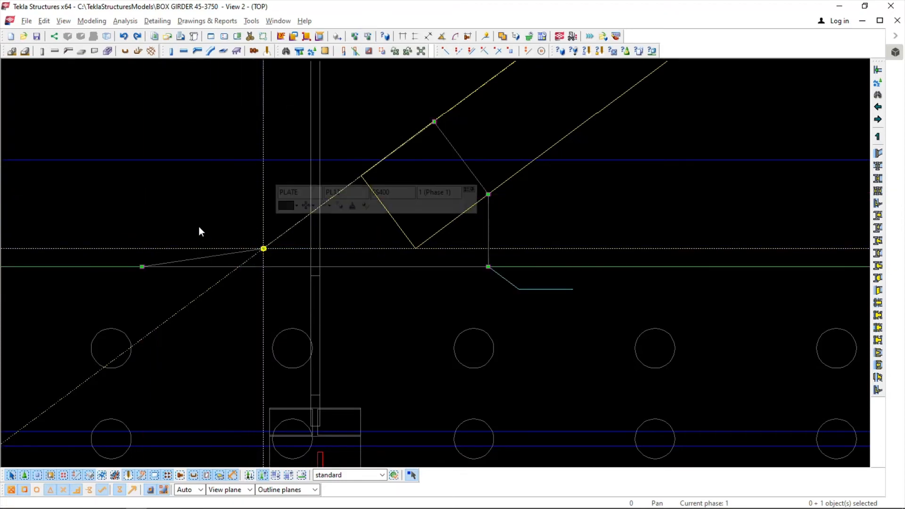
Move the gusset plate's flange-side corner away from the brace to where the perpendicular construction line meets the flange edge
scroll(133, 269, up, 2)
right_click(192, 281)
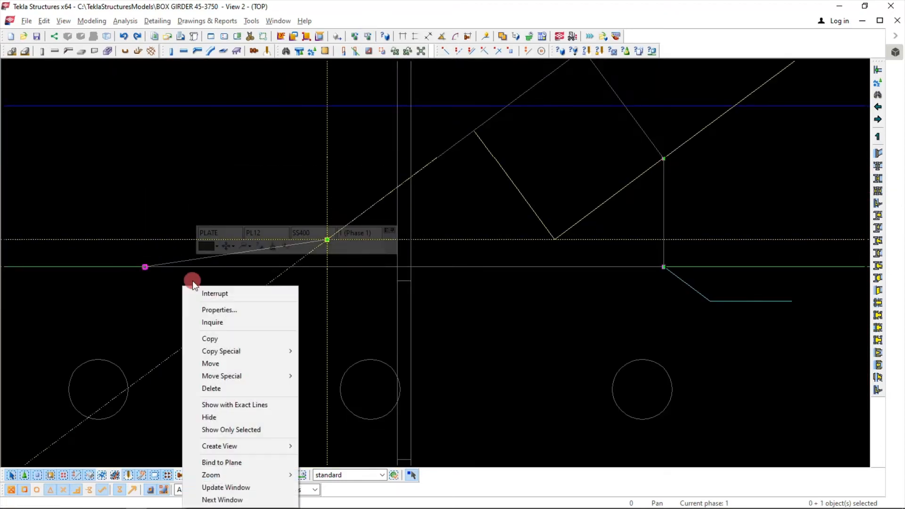
click(214, 361)
click(145, 268)
click(326, 267)
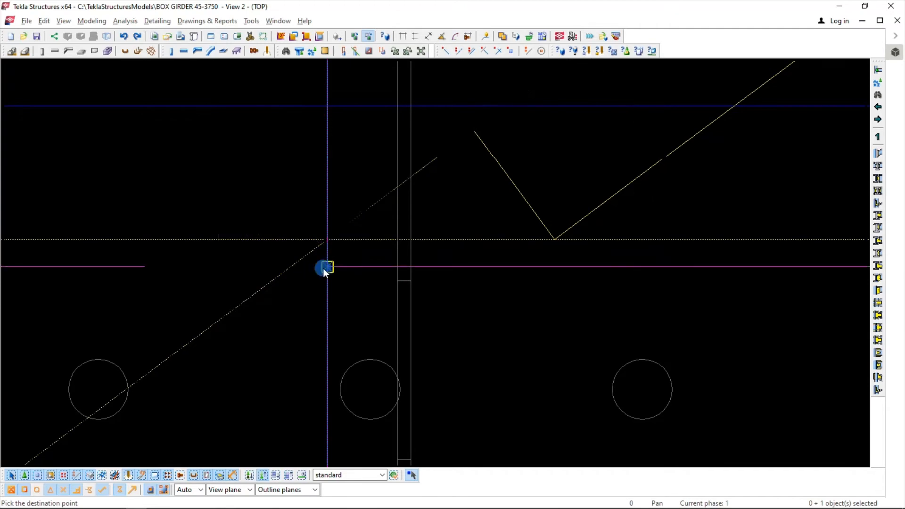
click(306, 297)
Delete the construction lines around the reshaped gusset plate
middle_drag(306, 296, 256, 314)
click(268, 267)
key(Delete)
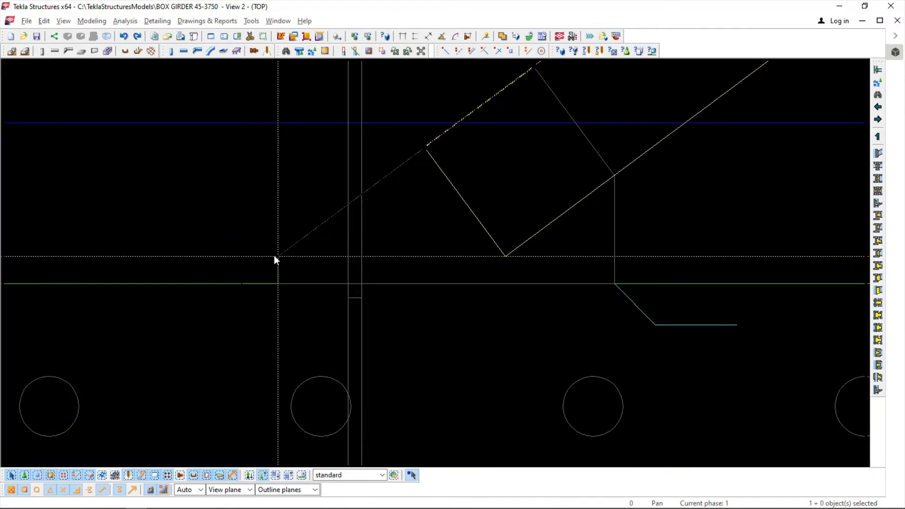
scroll(230, 259, down, 3)
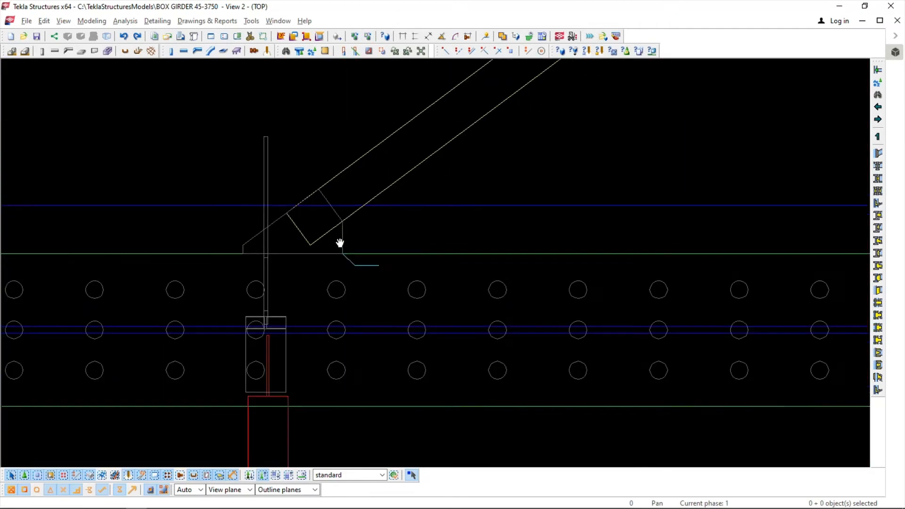
Delete the unmodified brace gusset plates at the grid F ends of the girders on grids 2 and 3
scroll(307, 202, down, 4)
scroll(323, 157, up, 3)
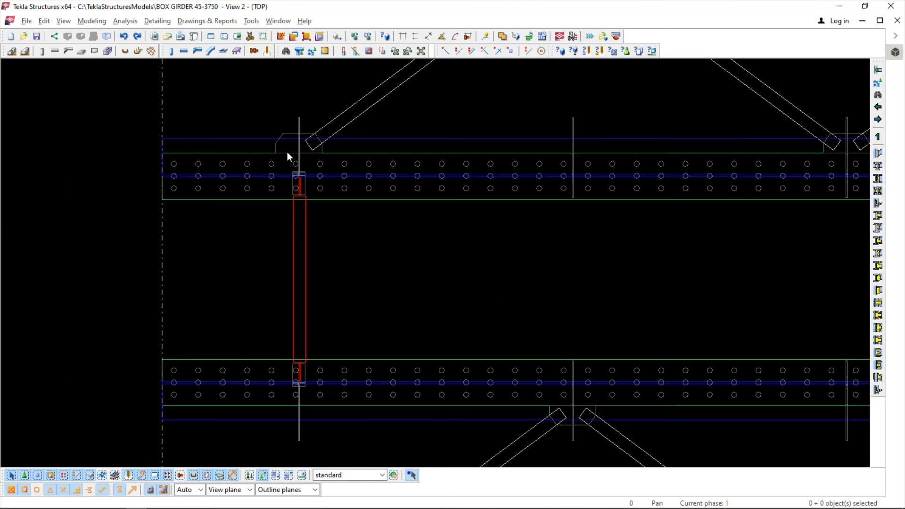
scroll(288, 137, down, 5)
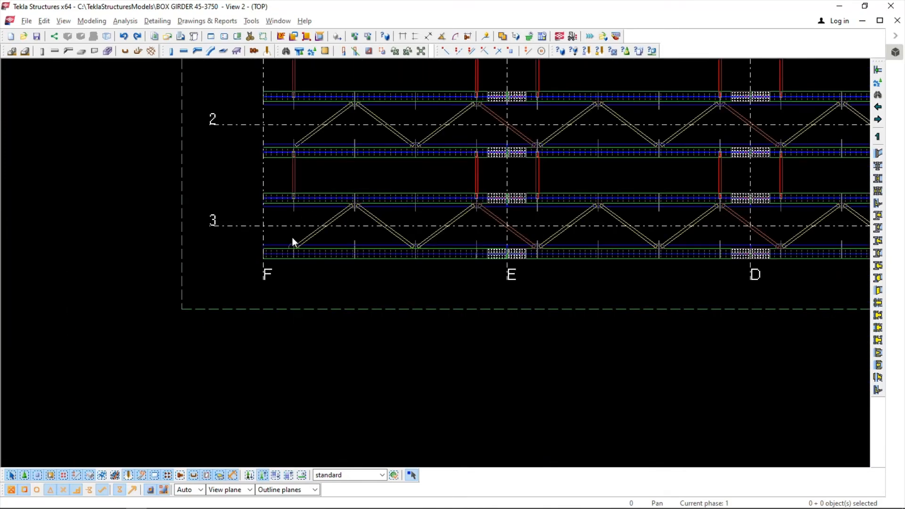
scroll(292, 238, up, 5)
scroll(304, 260, down, 5)
scroll(299, 196, up, 5)
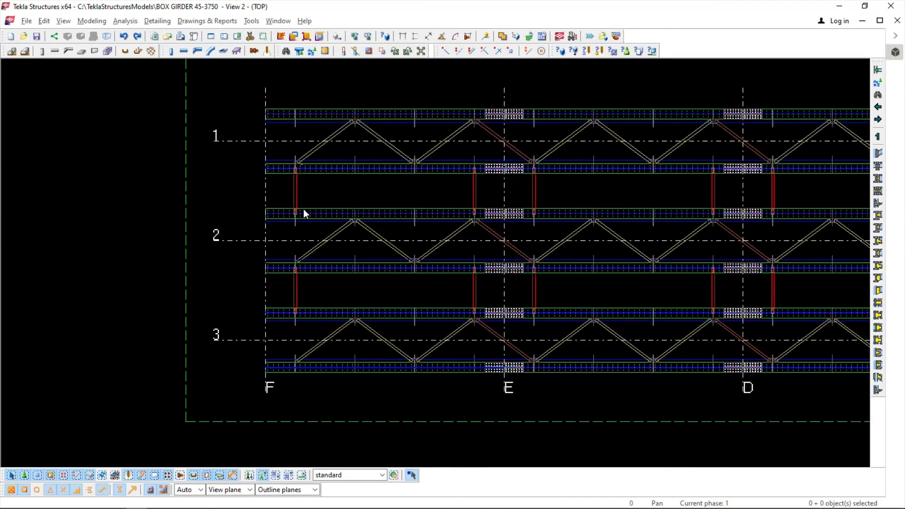
Copy the reshaped gusset plate to the matching brace ends near grid F on the girders on grids 2 and 3
click(280, 146)
right_click(259, 138)
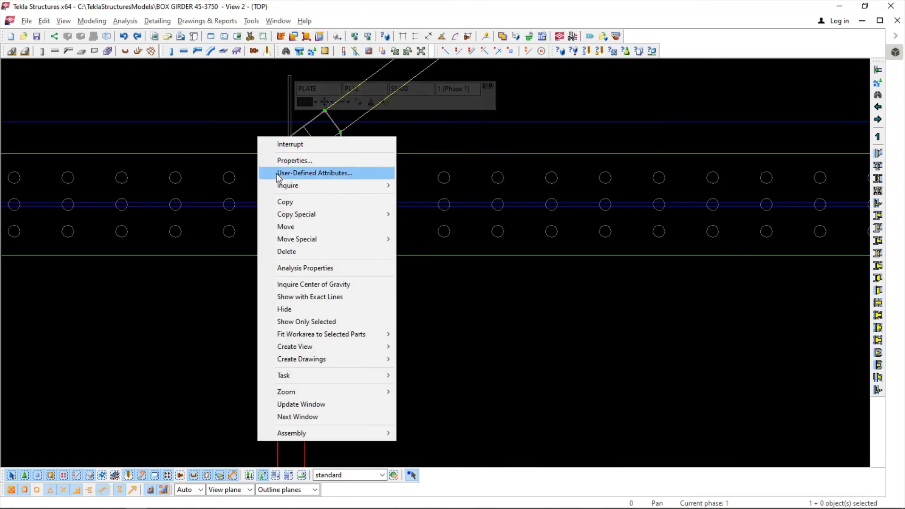
click(269, 201)
click(187, 155)
scroll(192, 248, down, 5)
scroll(192, 247, up, 3)
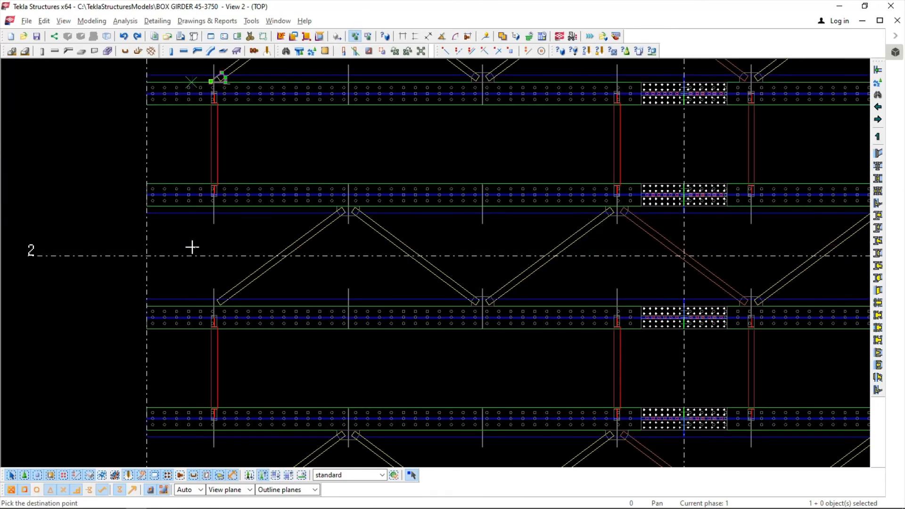
scroll(192, 304, up, 3)
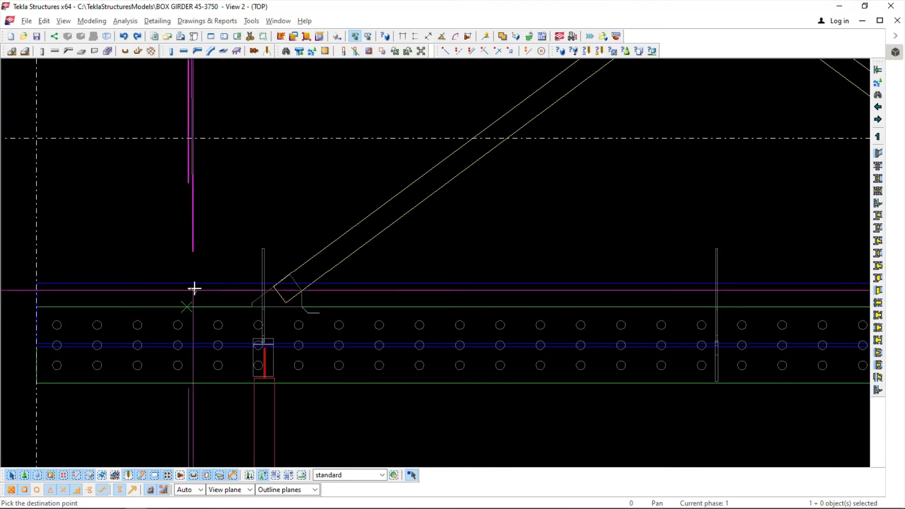
scroll(196, 285, down, 5)
scroll(195, 345, up, 5)
middle_drag(195, 346, 200, 109)
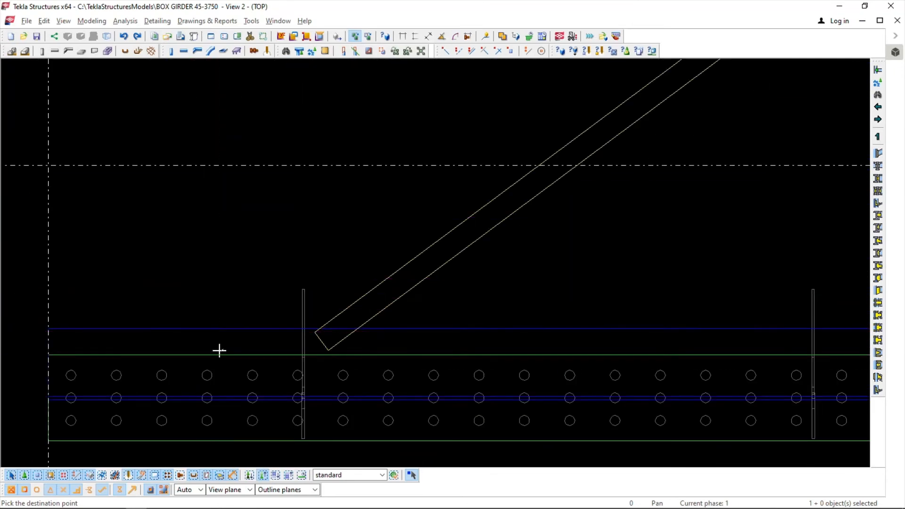
click(218, 356)
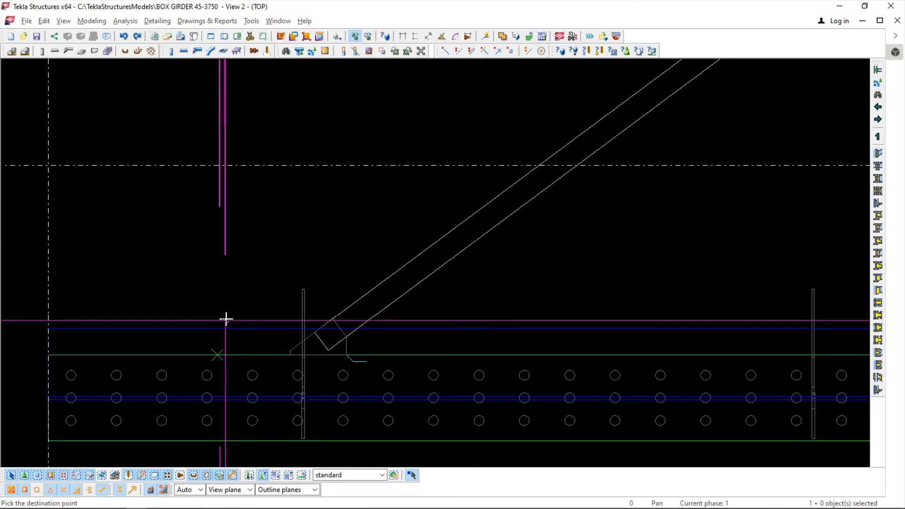
Switch to View 1 (3d), redraw it and examine the girders' braces and splices
click(274, 22)
click(304, 93)
right_click(383, 145)
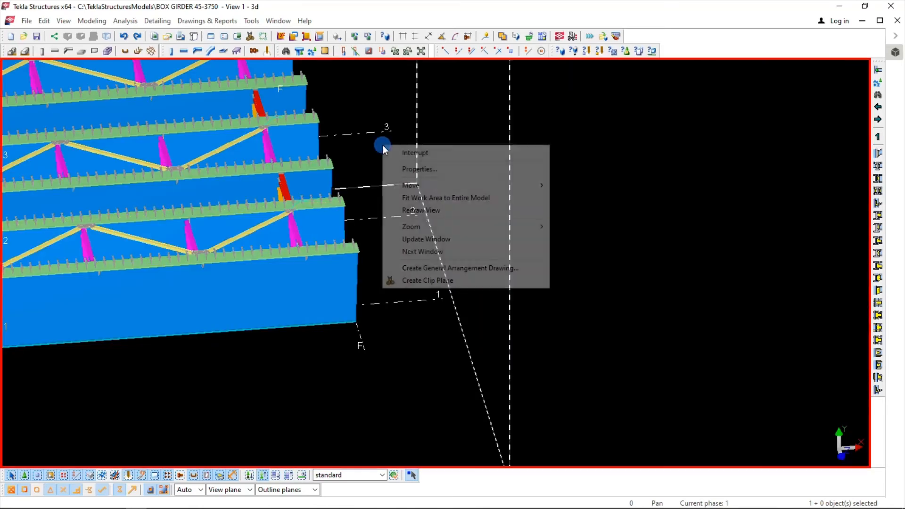
click(420, 210)
scroll(502, 225, down, 5)
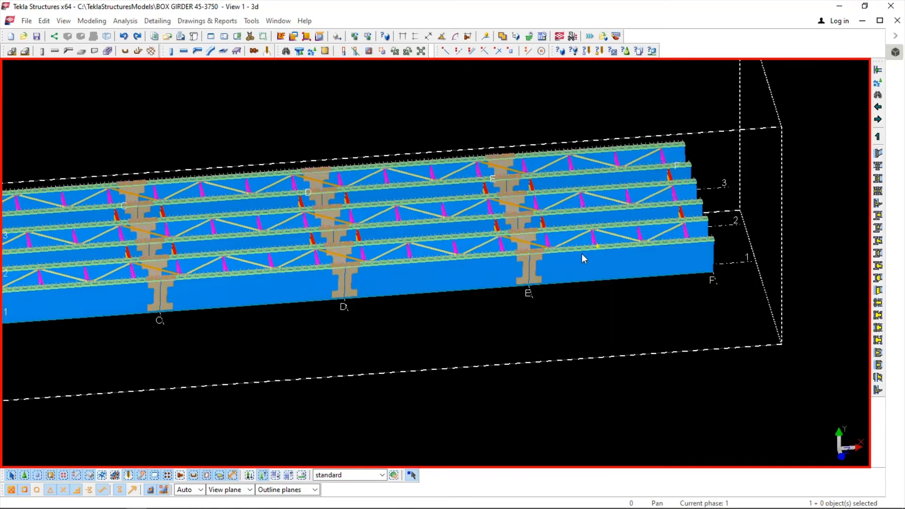
scroll(582, 259, down, 3)
scroll(506, 196, up, 8)
right_click(460, 175)
click(487, 241)
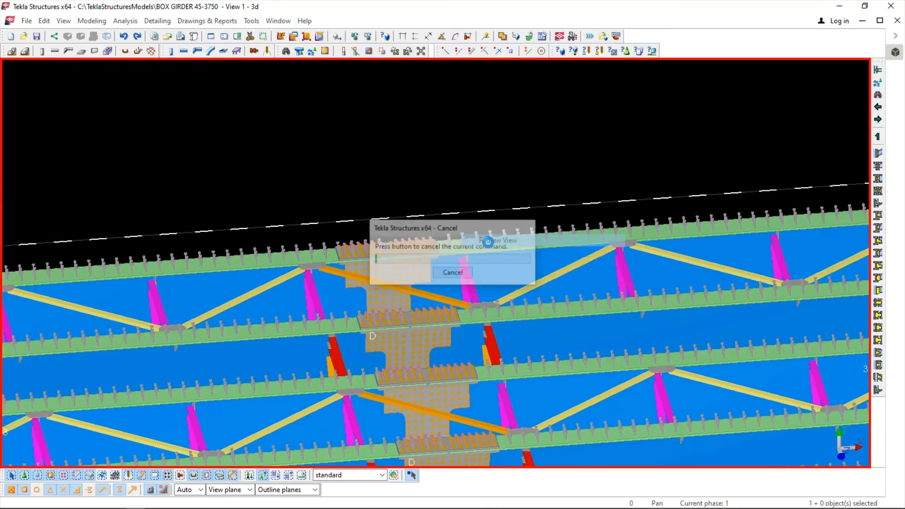
Examine the three girder lines from above, from grid A along to grid F
scroll(584, 210, down, 6)
scroll(429, 228, up, 2)
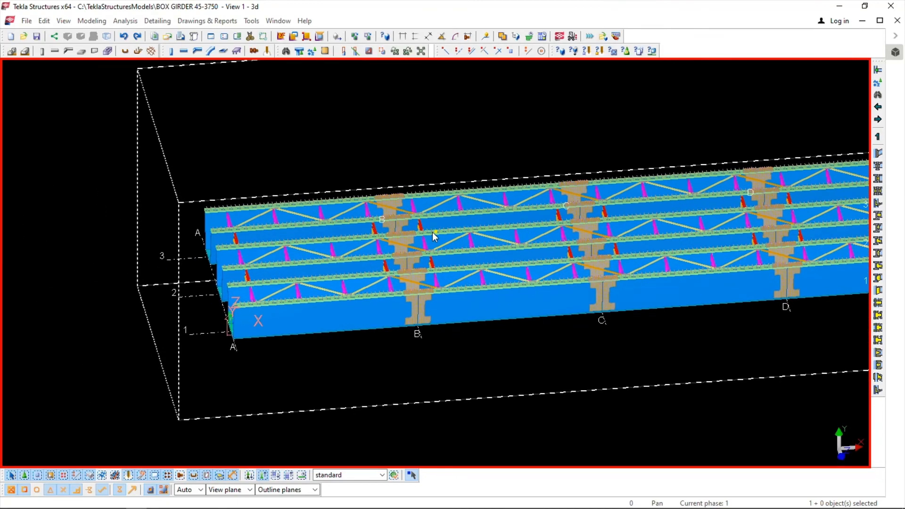
key(v)
click(358, 255)
ctrl+middle_drag(316, 276, 319, 364)
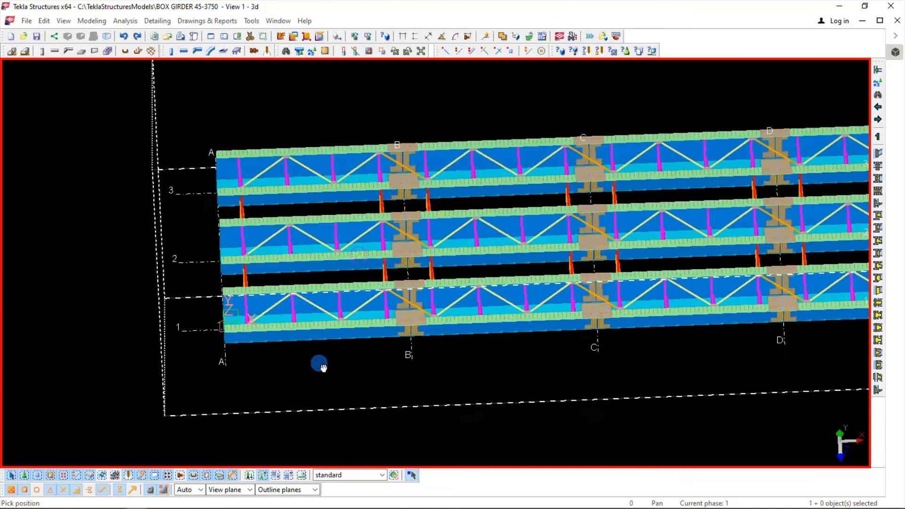
middle_drag(511, 336, 359, 269)
middle_drag(441, 234, 392, 300)
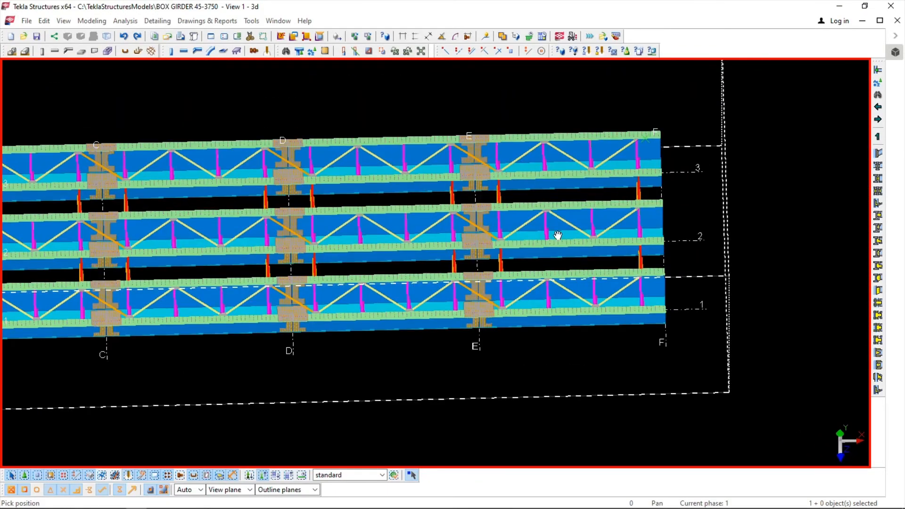
scroll(558, 231, up, 5)
scroll(501, 207, down, 10)
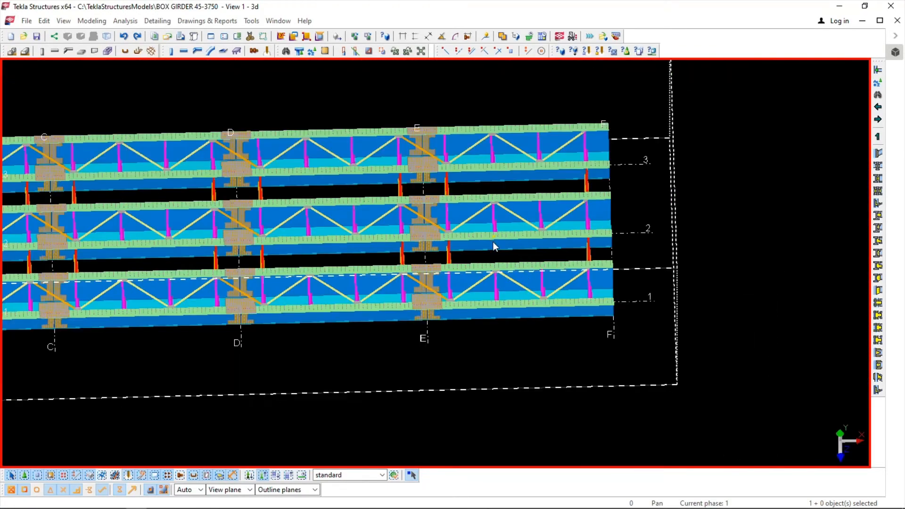
Redraw the 3D view and examine the girder ends and cross frames at grid A
right_click(556, 164)
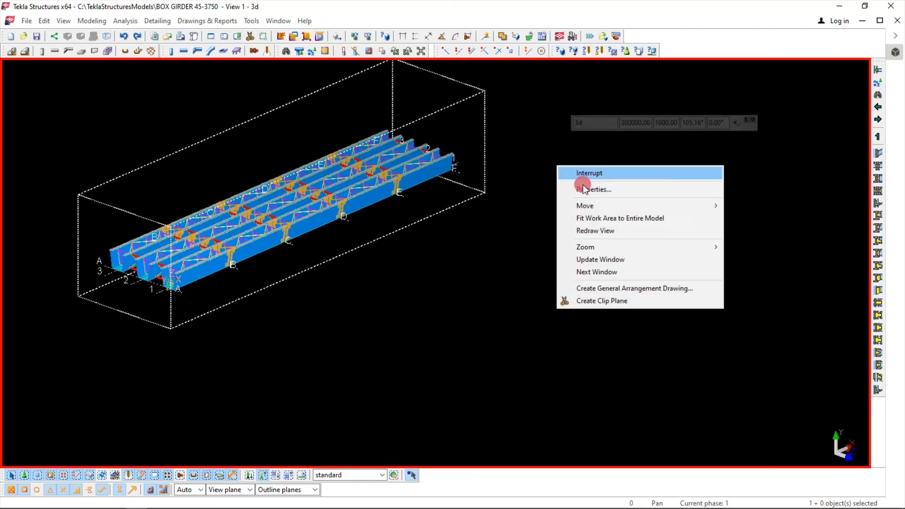
click(590, 230)
middle_drag(264, 276, 364, 278)
scroll(364, 281, up, 10)
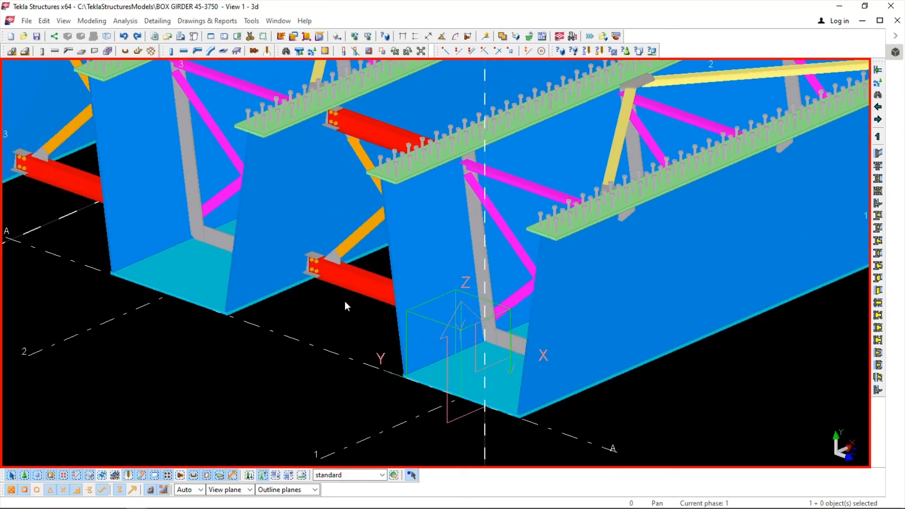
scroll(294, 254, down, 5)
scroll(277, 283, up, 2)
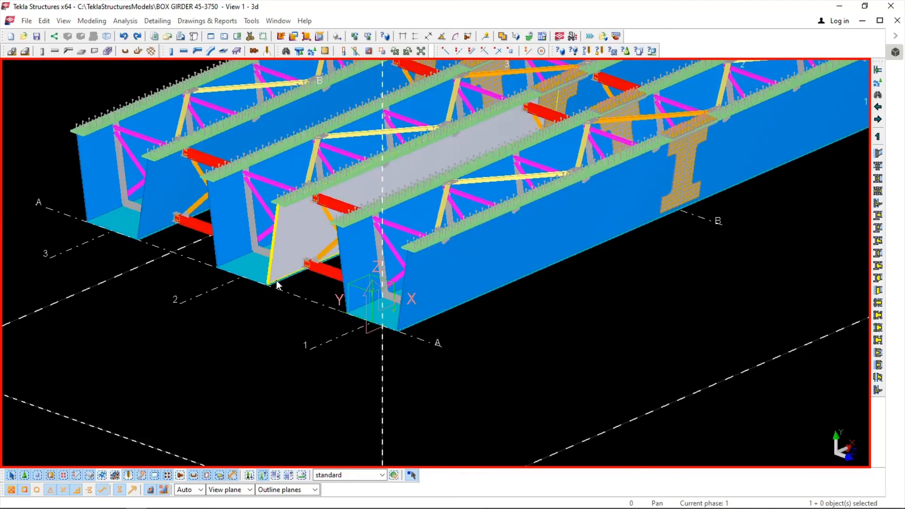
scroll(273, 306, down, 5)
scroll(540, 254, up, 3)
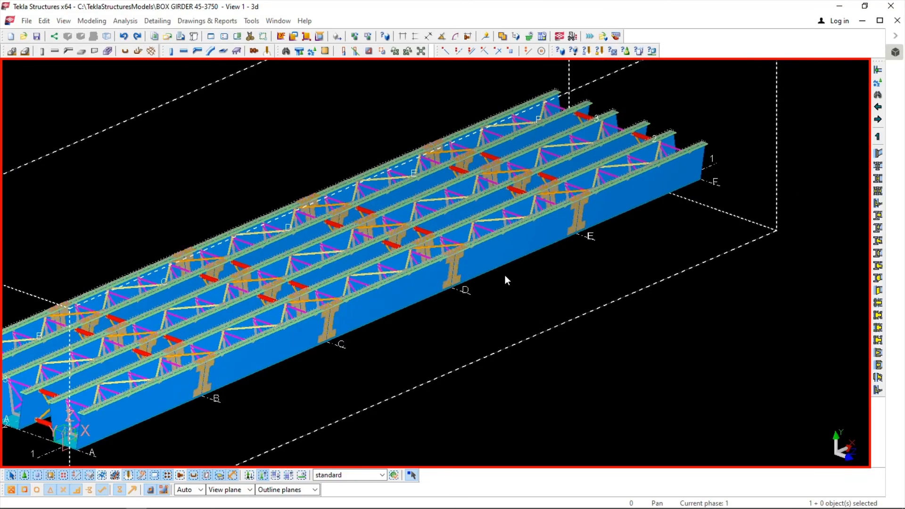
right_click(28, 235)
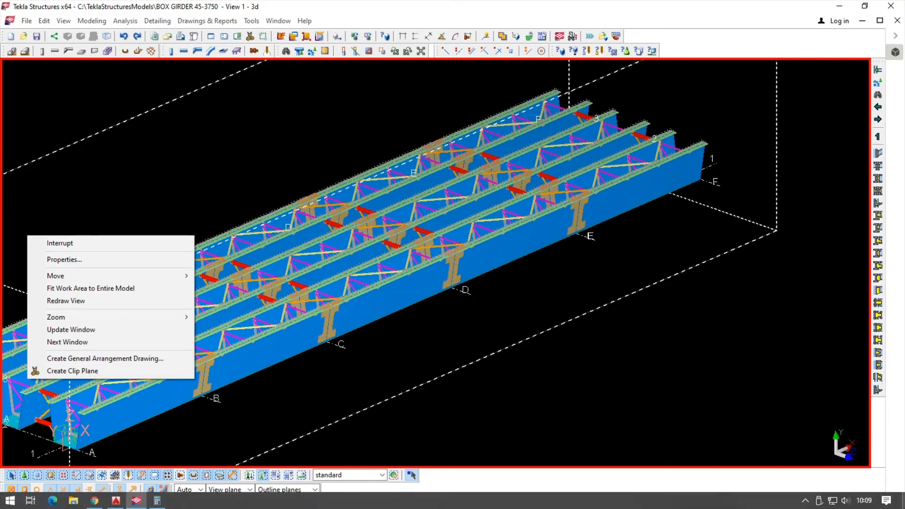
click(27, 63)
right_click(728, 210)
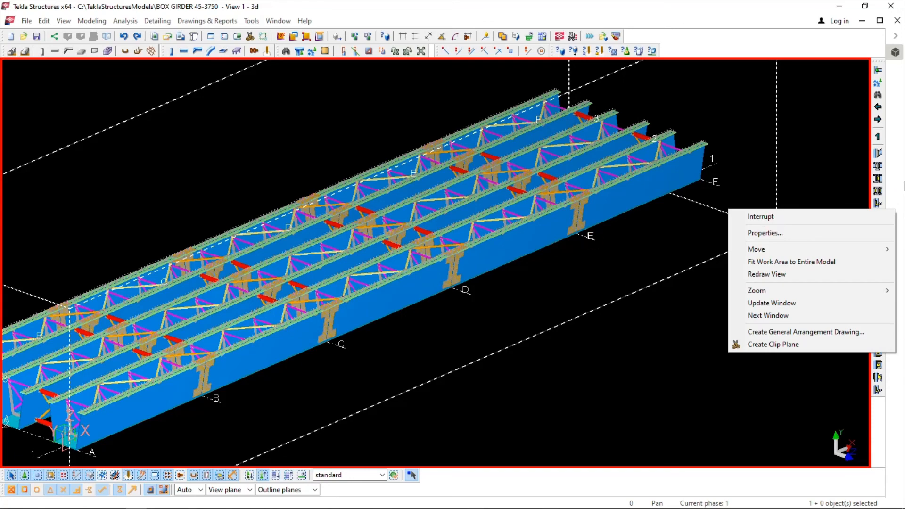
click(155, 168)
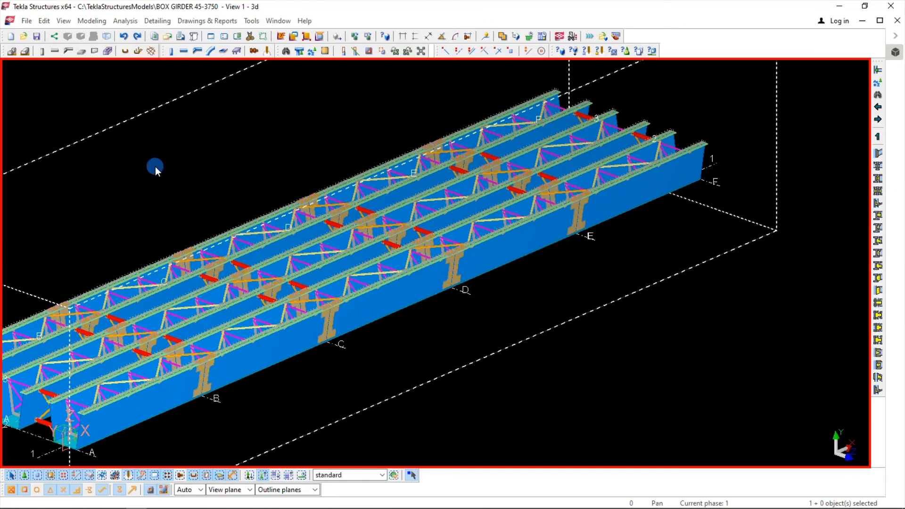
Examine the complete box girder model between grids A and F and redraw the 3D view
middle_drag(321, 441, 516, 310)
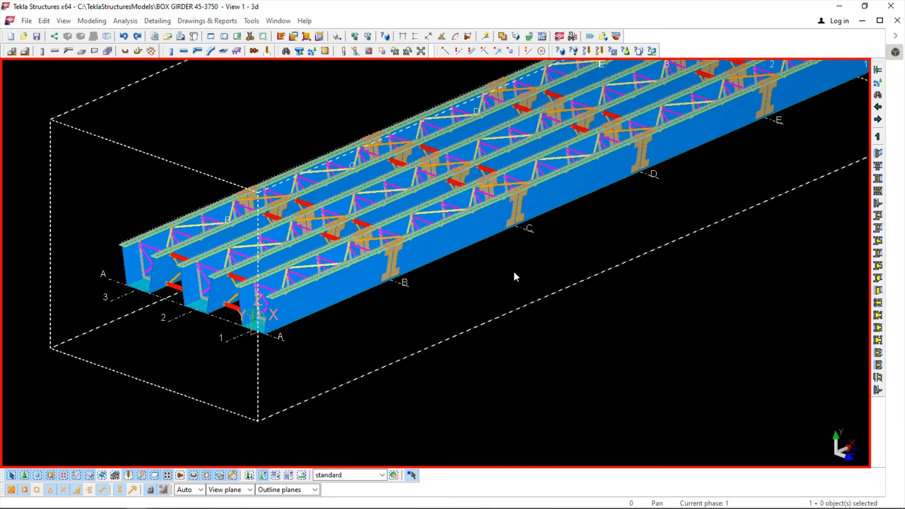
middle_drag(489, 301, 449, 325)
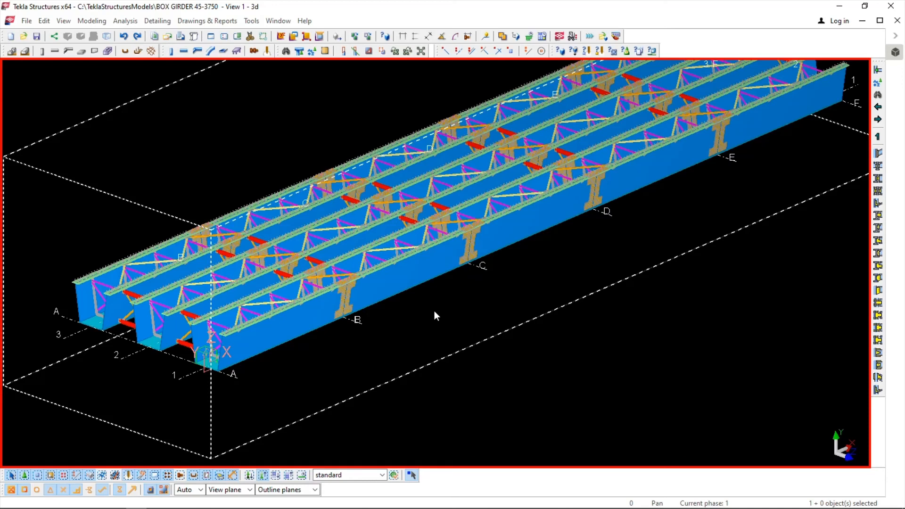
scroll(477, 339, down, 4)
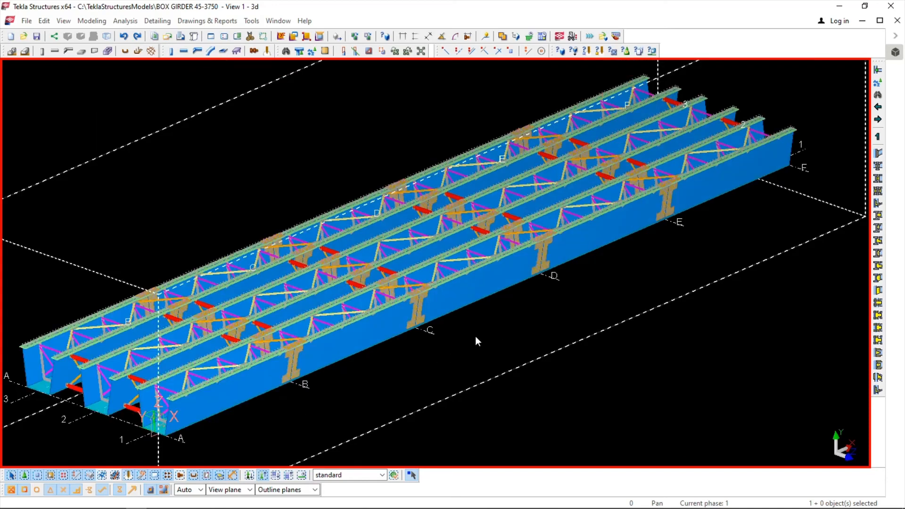
scroll(275, 386, up, 5)
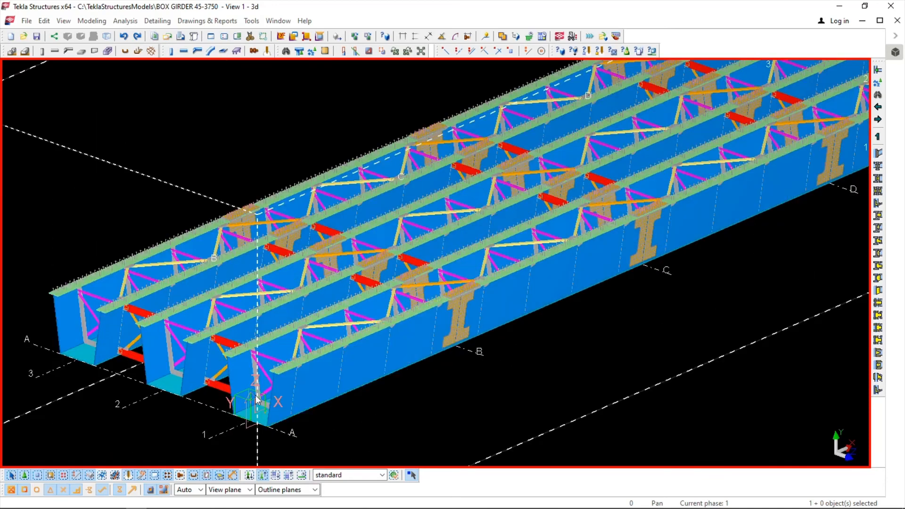
ctrl+middle_drag(313, 362, 271, 410)
scroll(271, 409, down, 8)
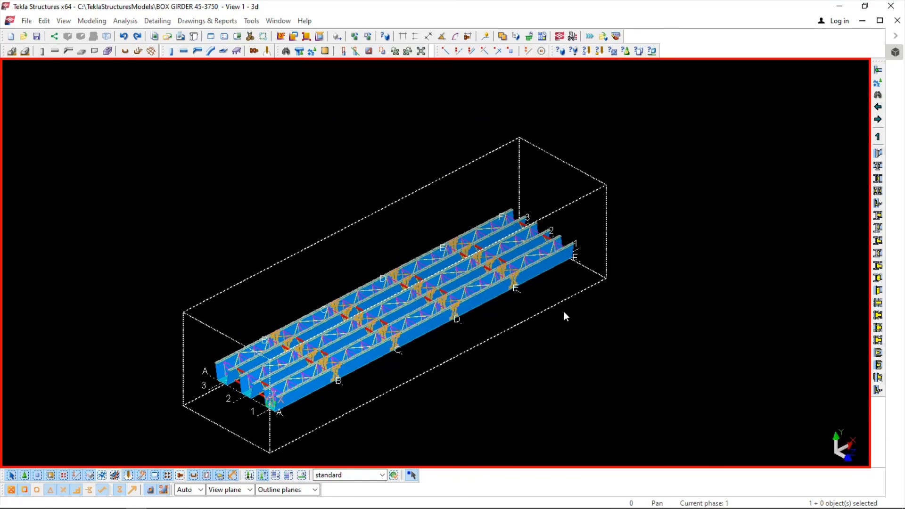
scroll(413, 324, up, 3)
scroll(443, 301, down, 4)
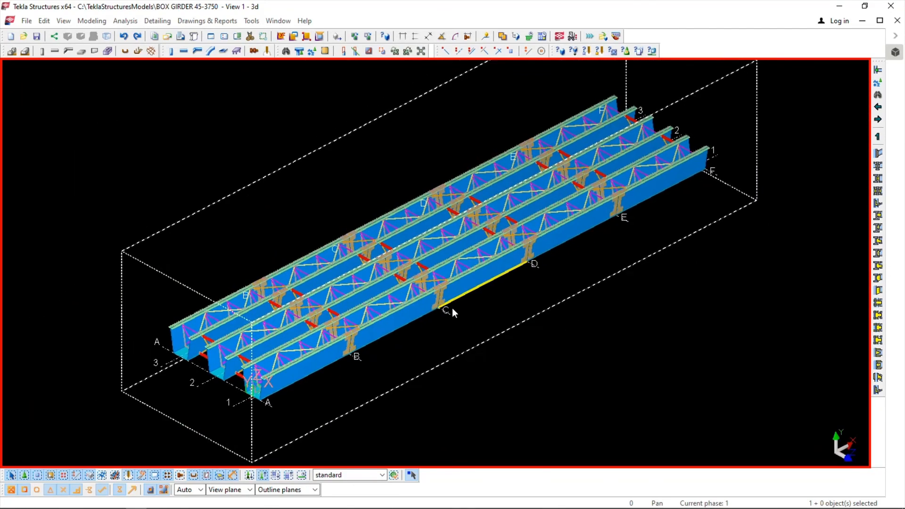
scroll(462, 311, up, 2)
right_click(468, 313)
click(542, 380)
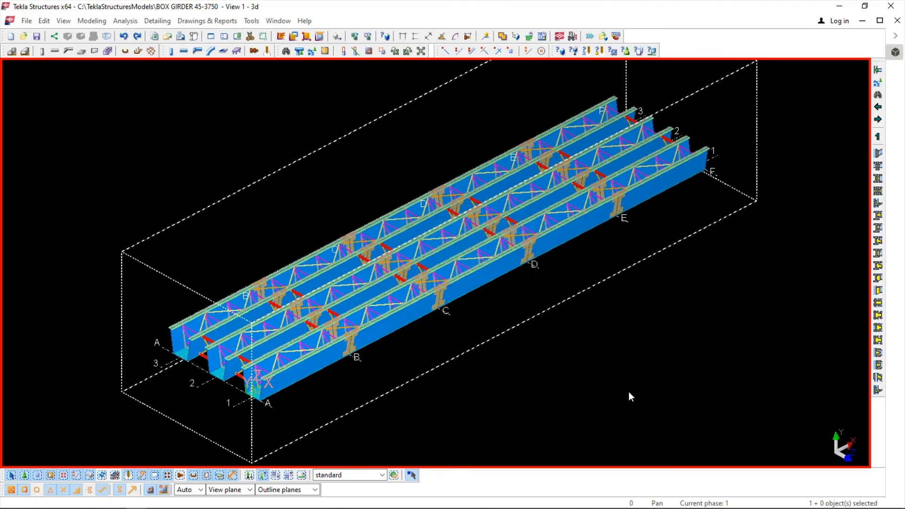